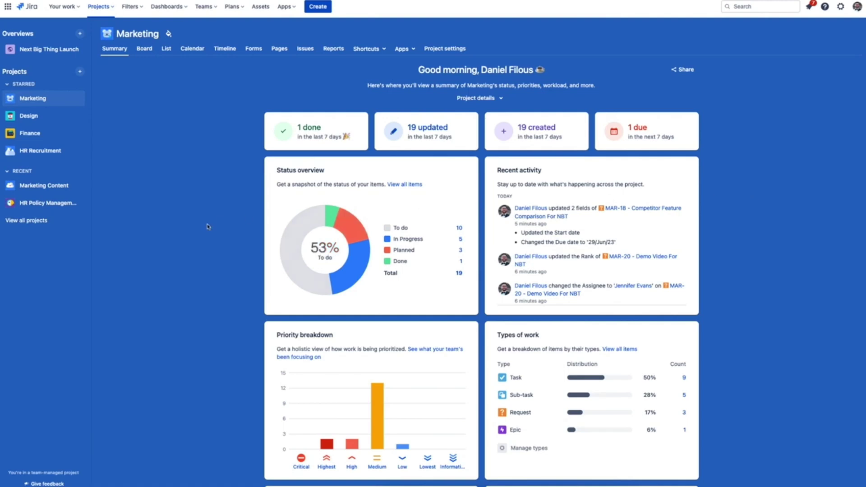
# - Review the Marketing Summary page, then switch to its List view of work items
pyautogui.scroll(-5, 192, 251)
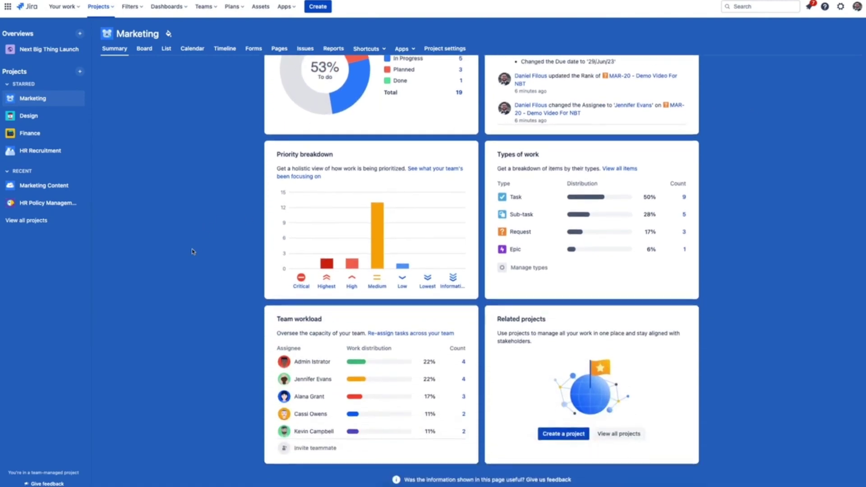
pyautogui.scroll(5, 192, 251)
pyautogui.click(163, 51)
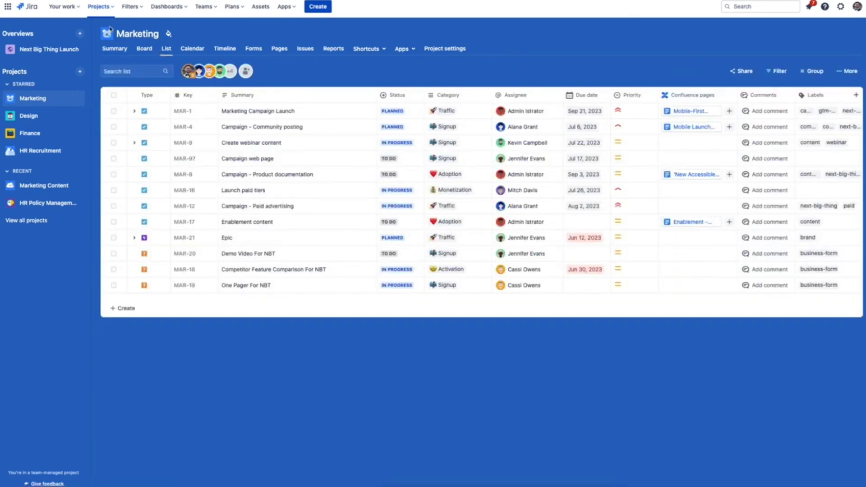
# - Start a new project and browse the Marketing, Human resources and Sales template categories
pyautogui.click(99, 7)
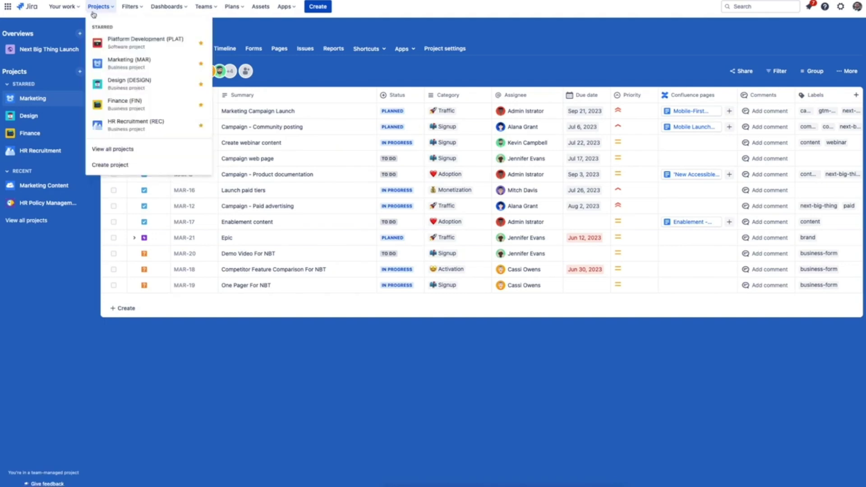
pyautogui.click(129, 173)
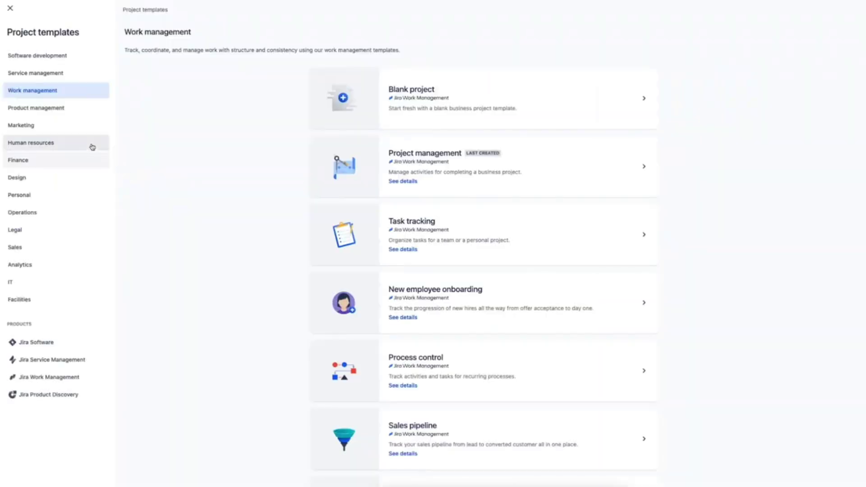
pyautogui.click(62, 131)
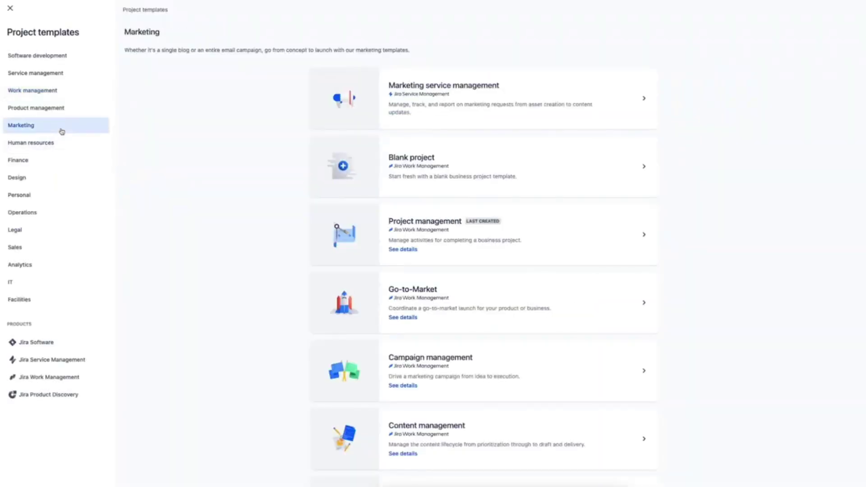
pyautogui.click(58, 144)
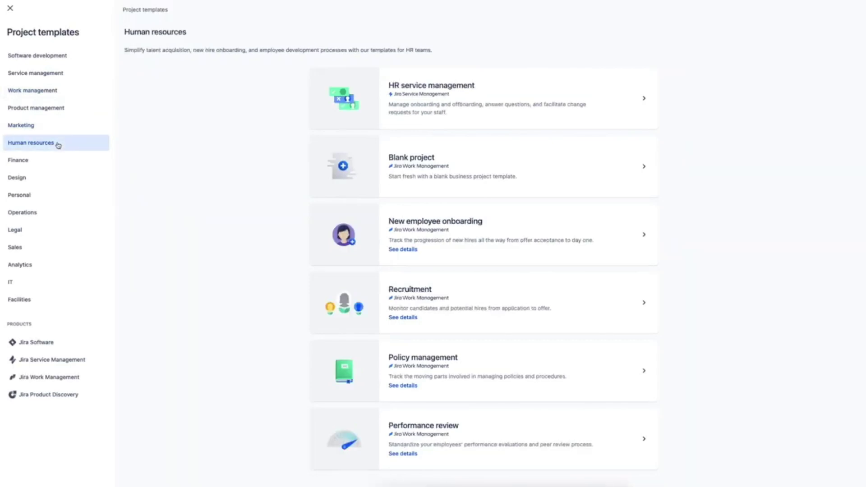
pyautogui.click(60, 247)
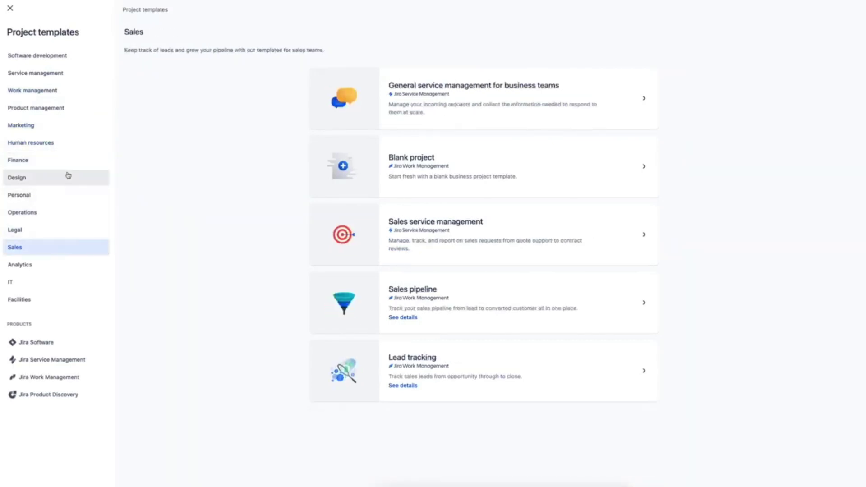
pyautogui.click(67, 145)
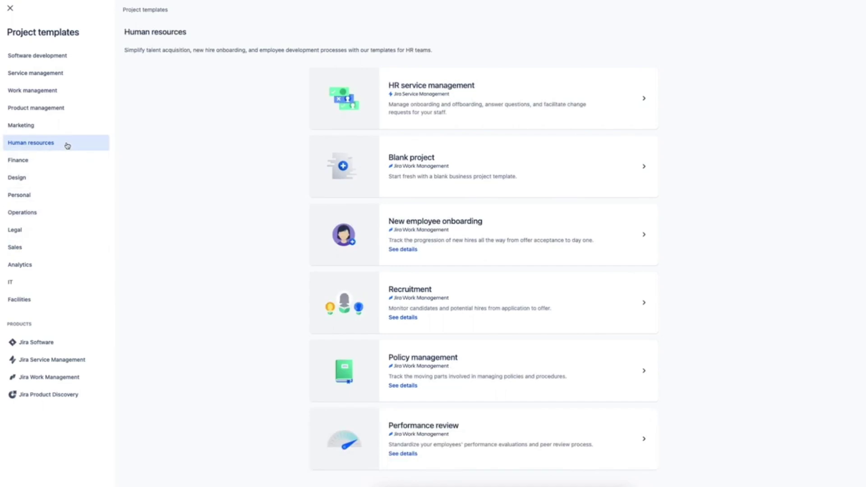
# - Review the details of the New employee onboarding and Recruitment templates
pyautogui.click(407, 251)
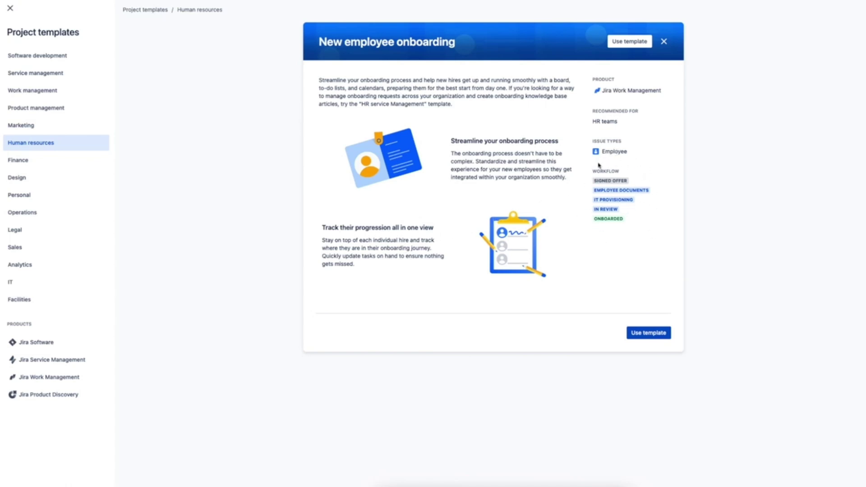
pyautogui.click(664, 41)
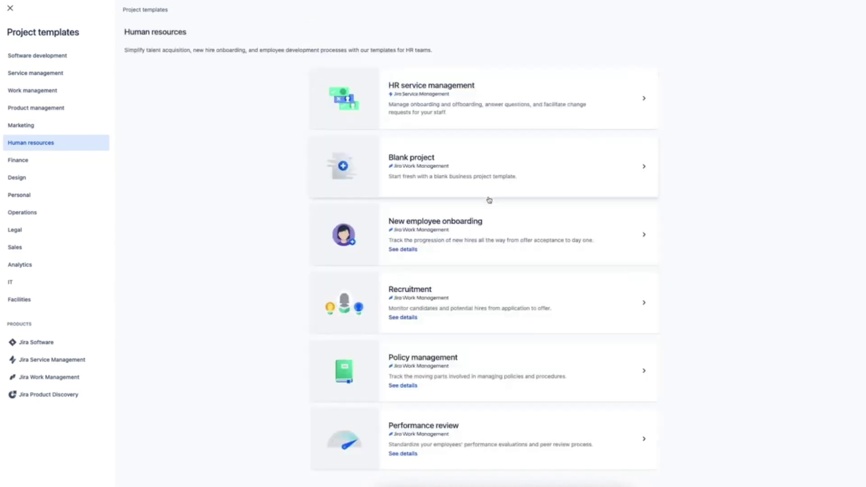
pyautogui.click(408, 319)
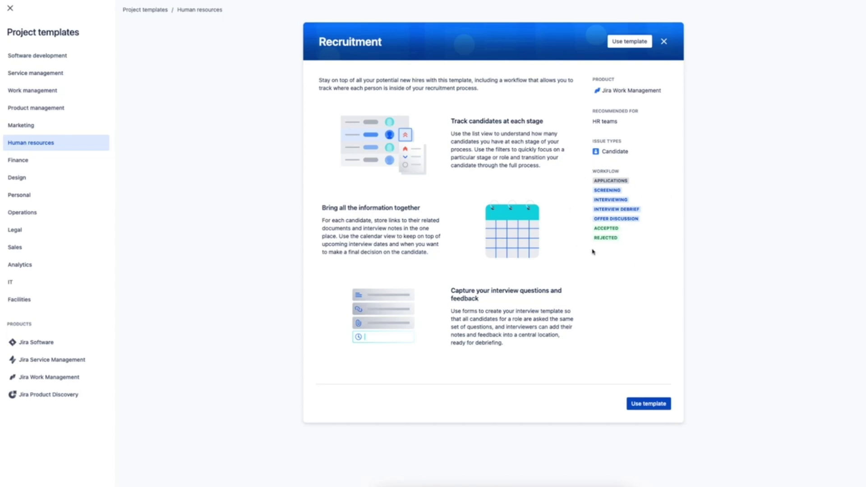
pyautogui.click(663, 42)
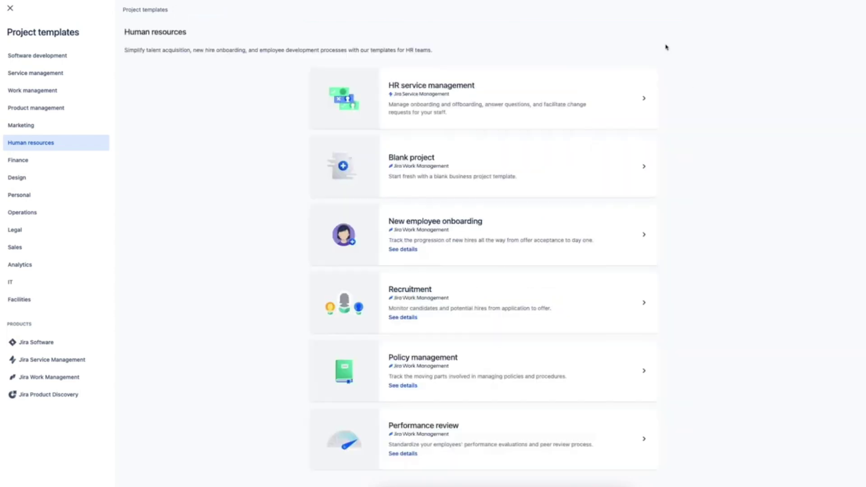
# - Close the project templates and select the INTERVIEWING status in the Recruitment workflow editor
pyautogui.click(9, 9)
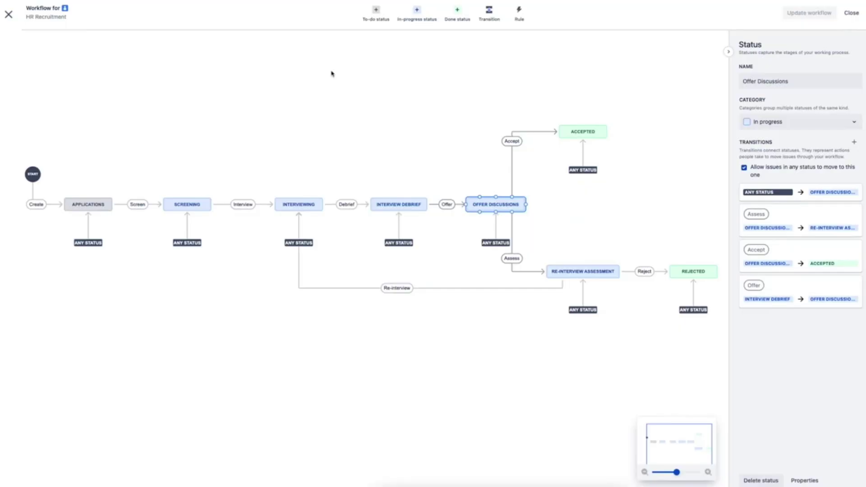
pyautogui.click(332, 74)
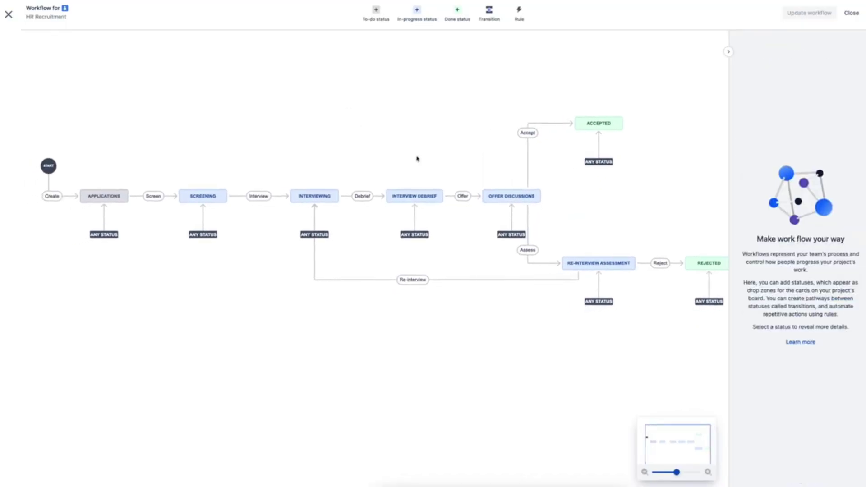
pyautogui.click(313, 197)
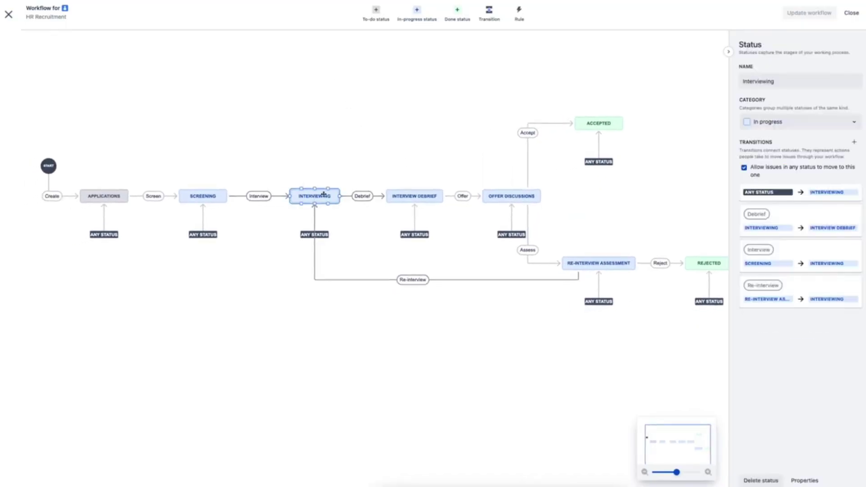
# - Try adding an INTERVIEWING-to-OFFER DISCUSSIONS transition and a workflow rule, cancelling both
pyautogui.moveTo(330, 194); pyautogui.dragTo(512, 189)
pyautogui.click(569, 142)
pyautogui.click(519, 12)
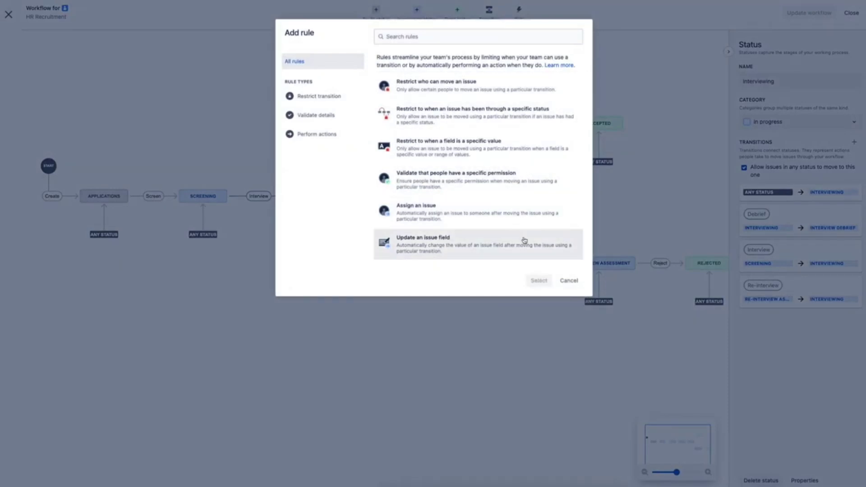
pyautogui.click(570, 281)
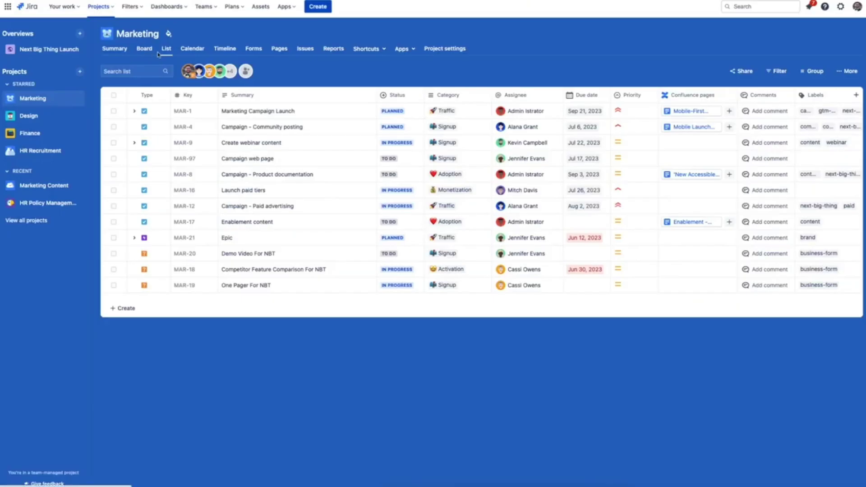
pyautogui.click(197, 49)
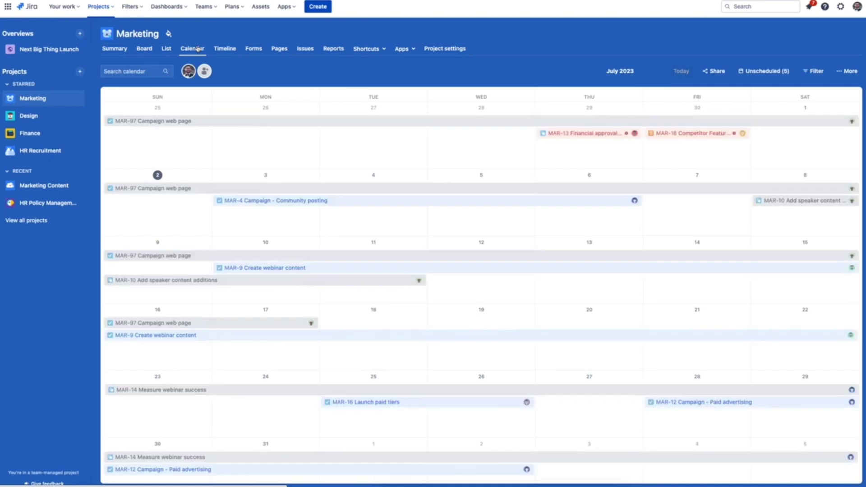
pyautogui.click(145, 48)
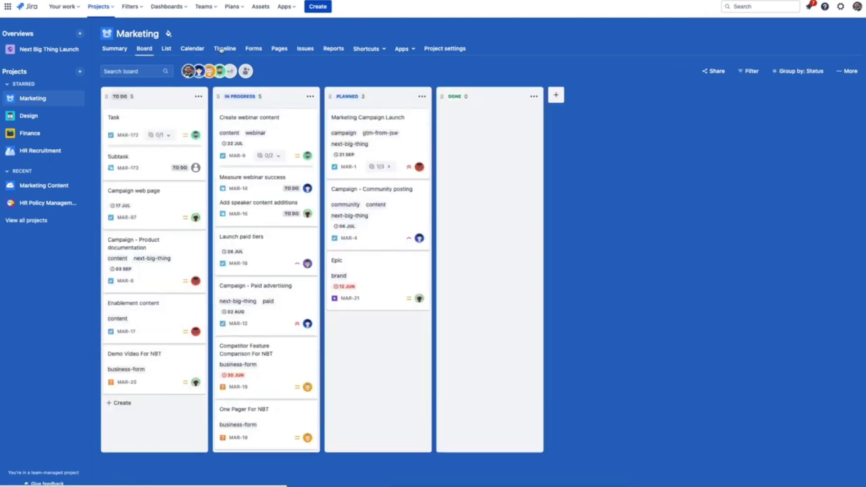
pyautogui.click(222, 49)
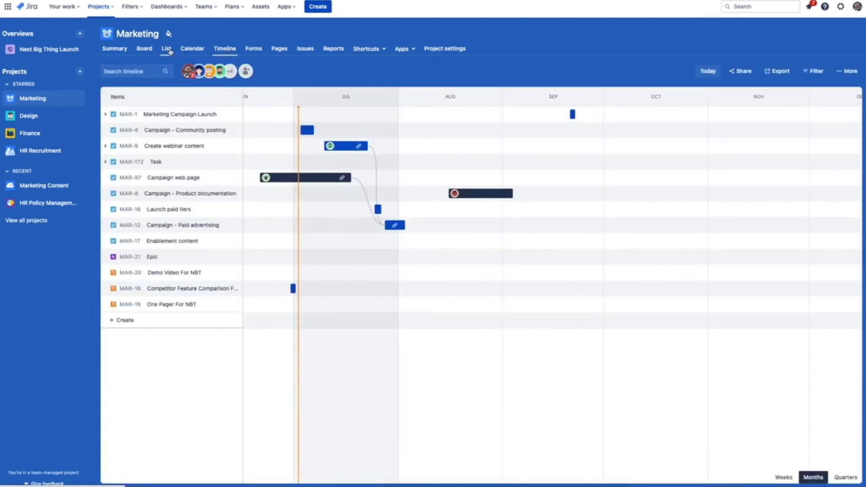
pyautogui.click(167, 50)
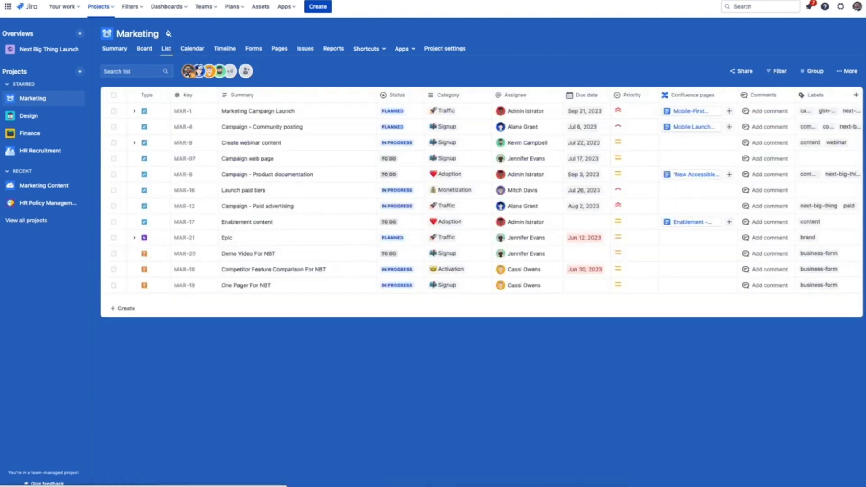
pyautogui.hscroll(2, 318, 197)
pyautogui.hscroll(3, 318, 197)
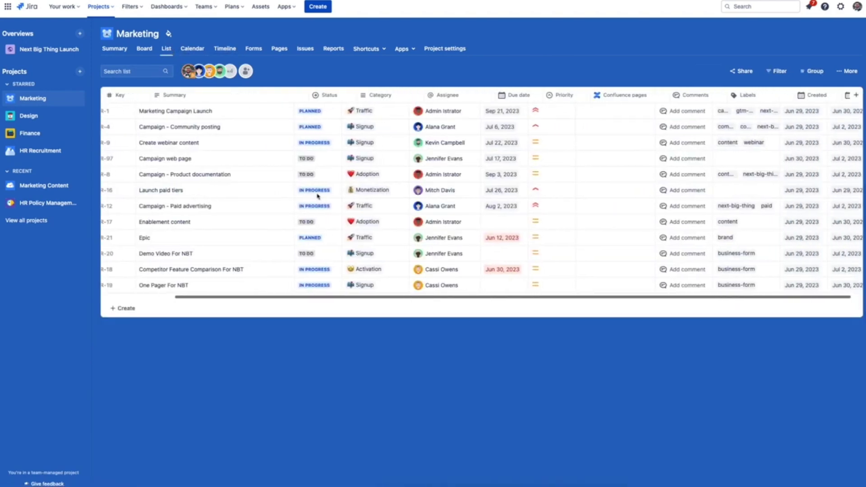
pyautogui.hscroll(-5, 318, 194)
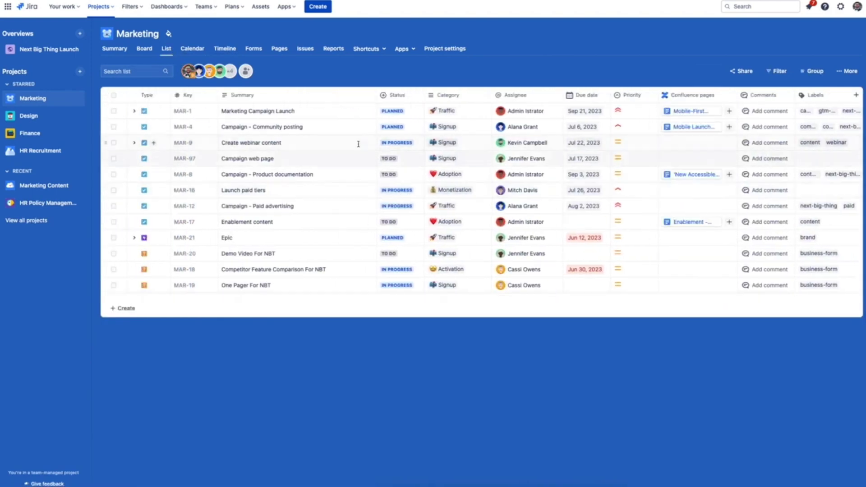
# - Type 'efweefwef' into MAR-1's summary, then add Task 1, Task 2 and Task 3 to the list
pyautogui.click(318, 111)
pyautogui.write('efweefwef')
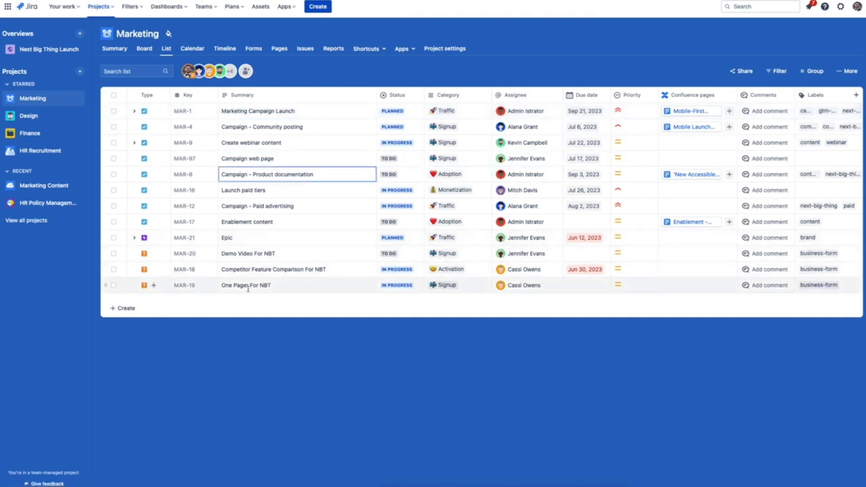
pyautogui.click(121, 311)
pyautogui.write('Task 1')
pyautogui.press('Return')
pyautogui.write('Task 2')
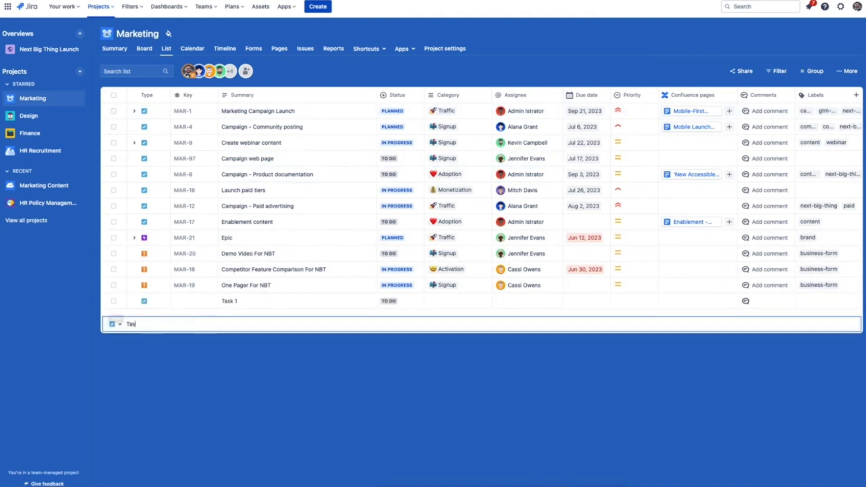
pyautogui.press('Return')
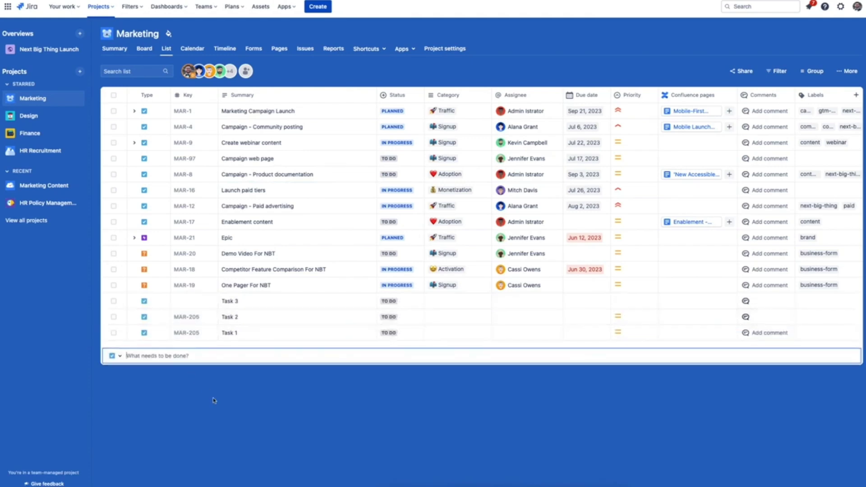
pyautogui.click(215, 400)
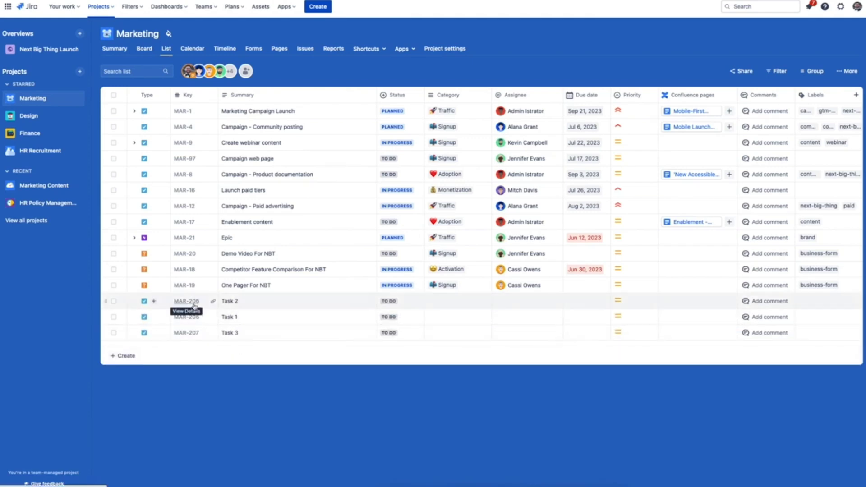
# - Expand MAR-21, MAR-172, MAR-9 and MAR-1 to show their child items
pyautogui.click(134, 238)
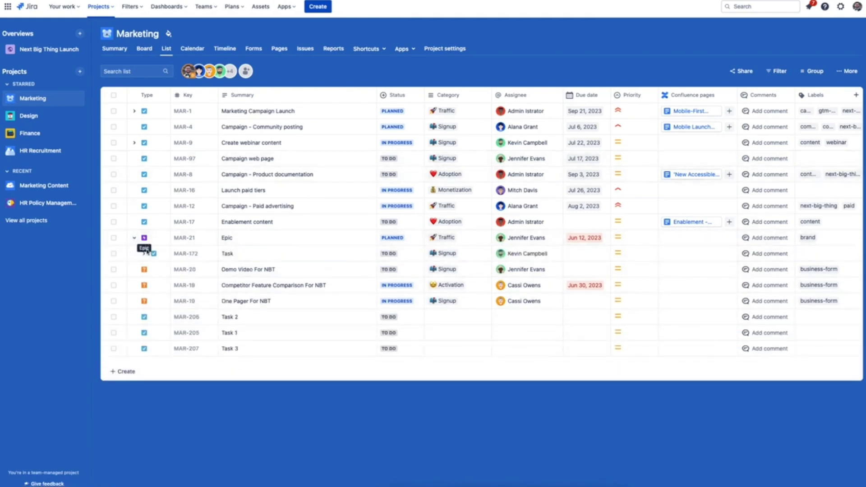
pyautogui.click(143, 253)
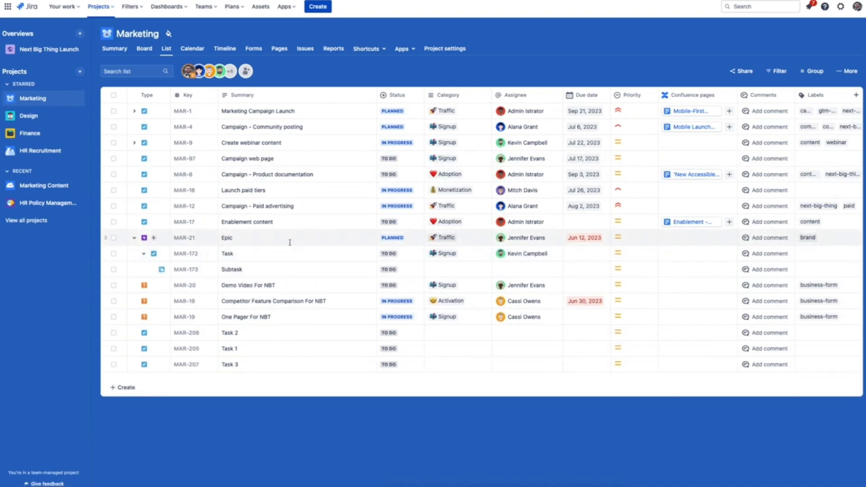
pyautogui.click(134, 143)
pyautogui.click(134, 111)
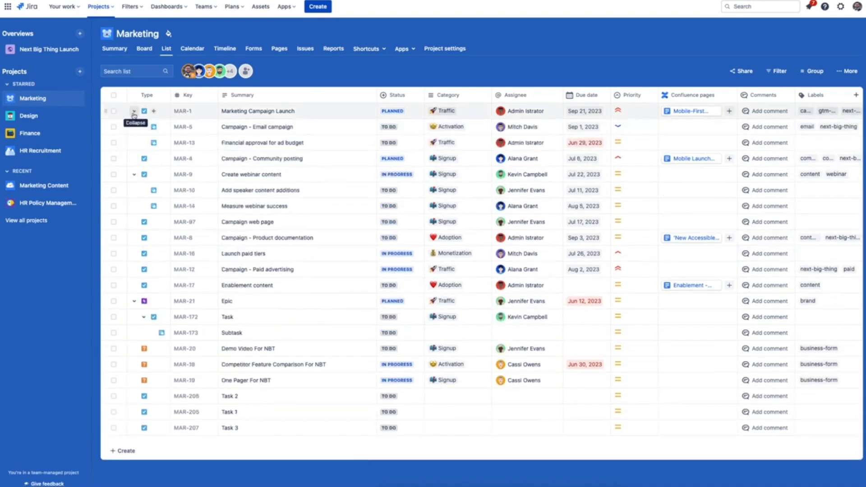
# - Collapse MAR-21, link a Confluence page to MAR-5, and preview the Mobile Launch blog
pyautogui.click(134, 301)
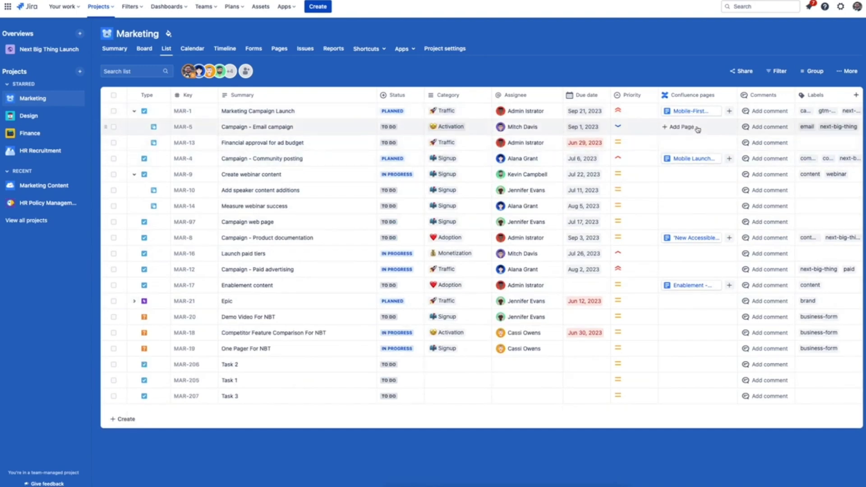
pyautogui.click(696, 128)
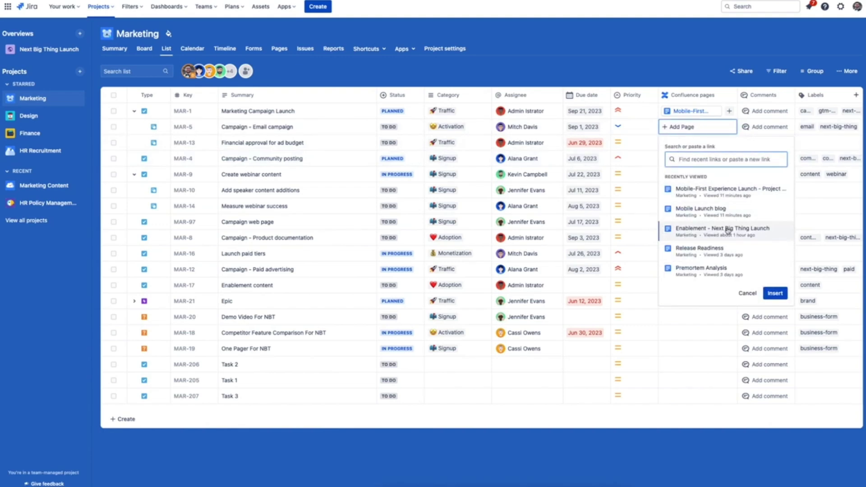
pyautogui.click(701, 209)
pyautogui.click(702, 161)
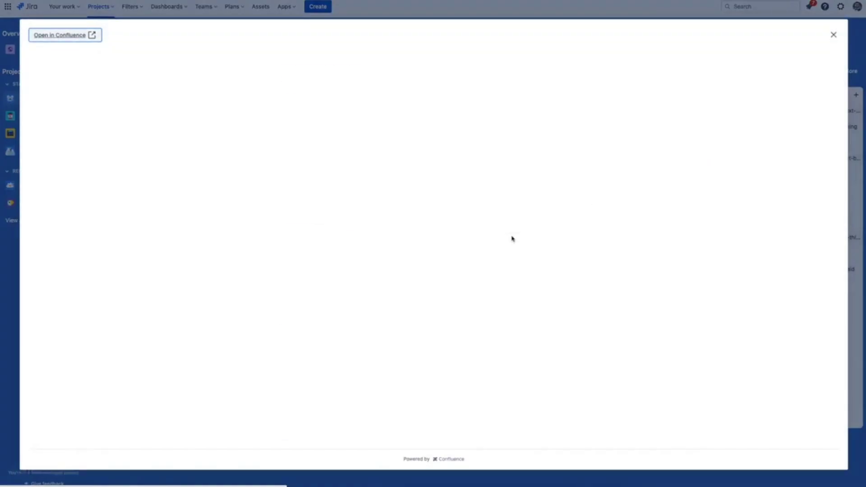
pyautogui.scroll(-10, 514, 323)
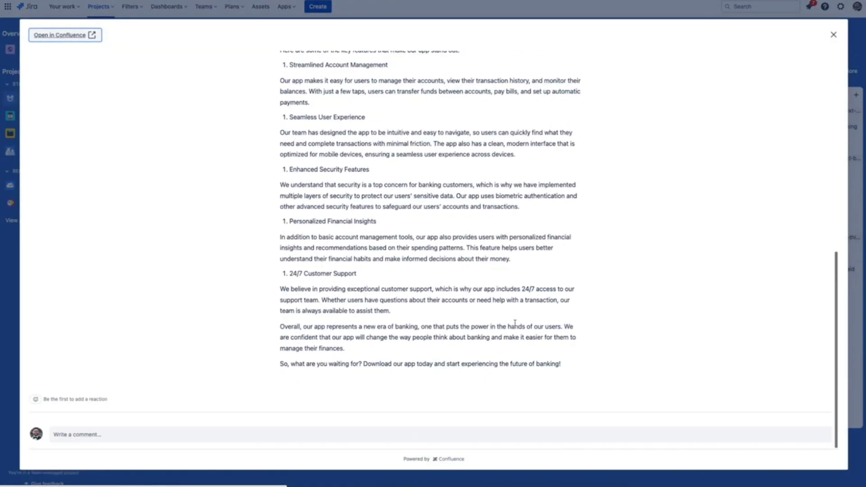
pyautogui.scroll(10, 515, 323)
pyautogui.click(833, 35)
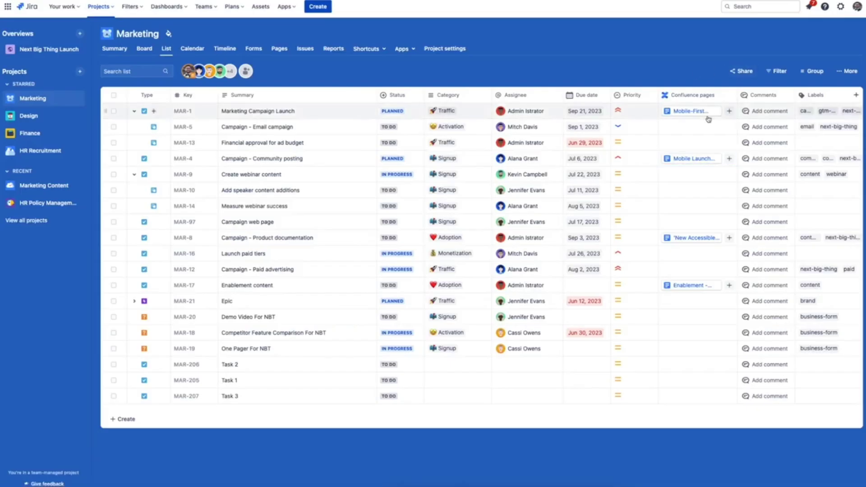
# - Dismiss the Confluence page picker for MAR-1 and switch to the Board view
pyautogui.click(729, 111)
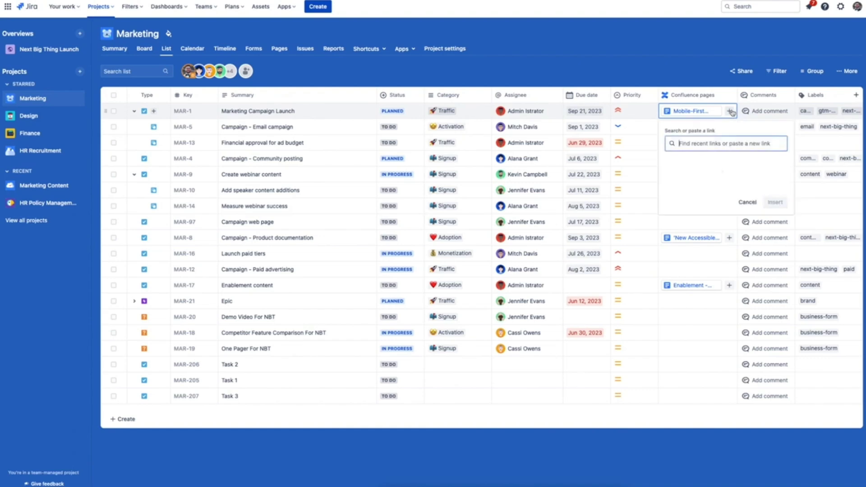
pyautogui.click(569, 84)
pyautogui.click(145, 49)
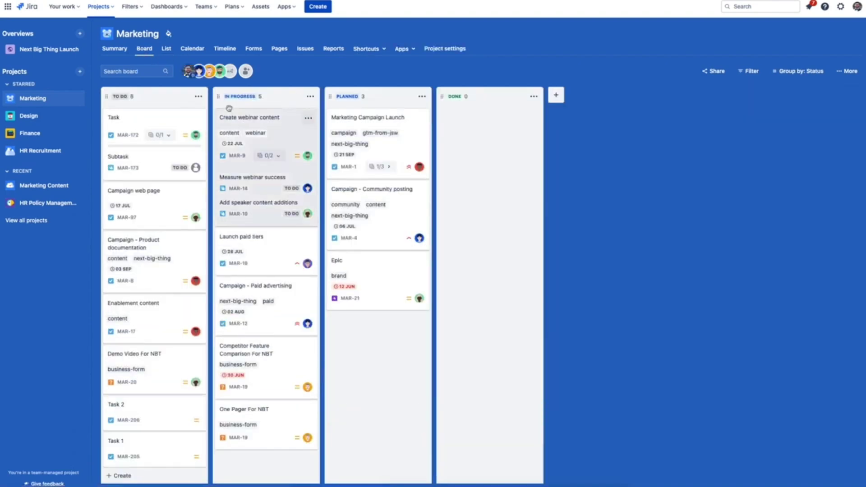
# - Show Marketing Campaign Launch's subtasks and review the In Progress, Planned and Done column names
pyautogui.click(390, 169)
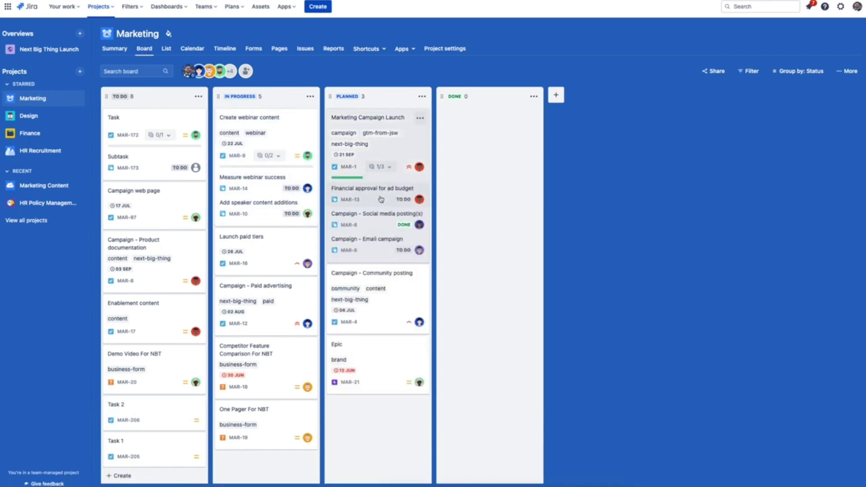
pyautogui.click(275, 97)
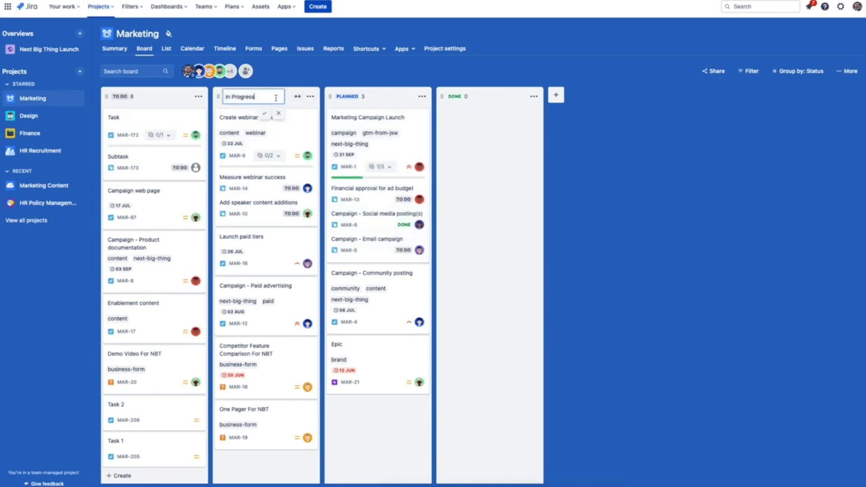
pyautogui.click(374, 96)
pyautogui.click(474, 96)
pyautogui.click(613, 140)
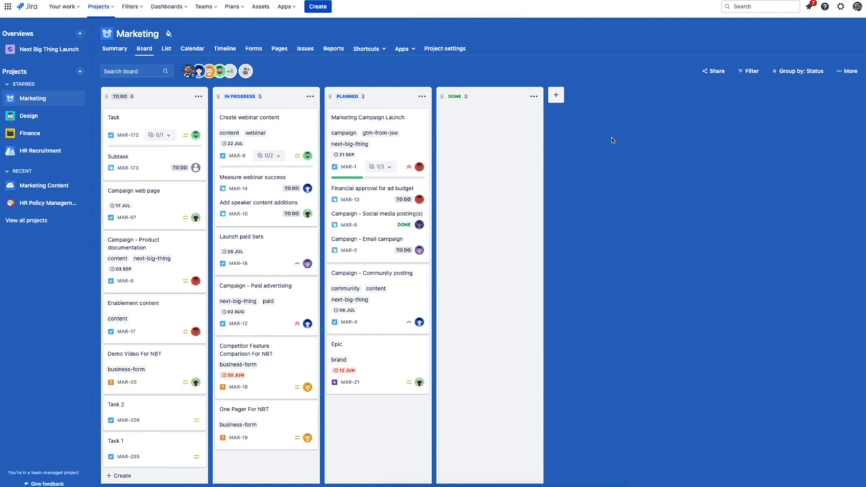
# - Add a new Approval column and move Marketing Campaign Launch toward it
pyautogui.click(556, 94)
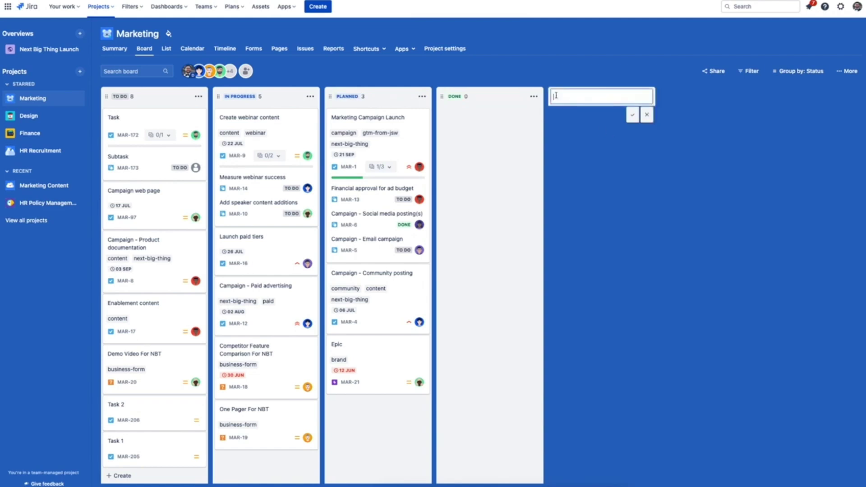
pyautogui.write('Approval')
pyautogui.press('Return')
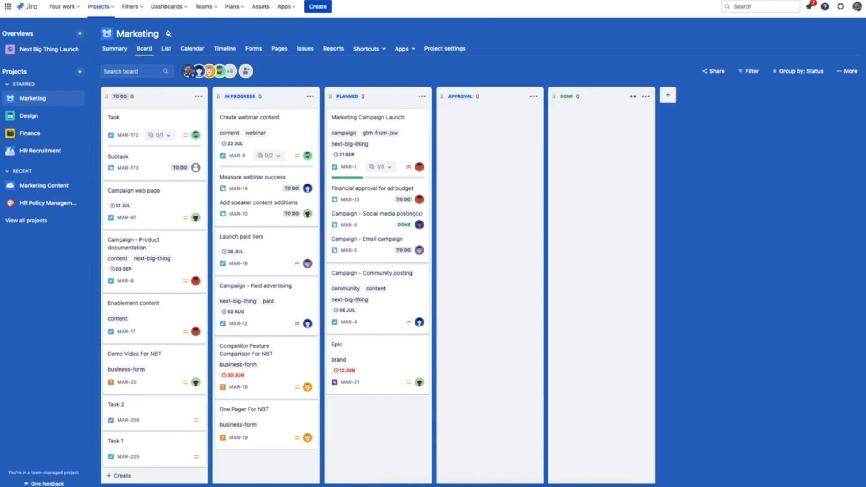
pyautogui.moveTo(380, 131)
pyautogui.mouseDown()
pyautogui.moveTo(479, 135)
pyautogui.moveTo(384, 131)
pyautogui.mouseUp()
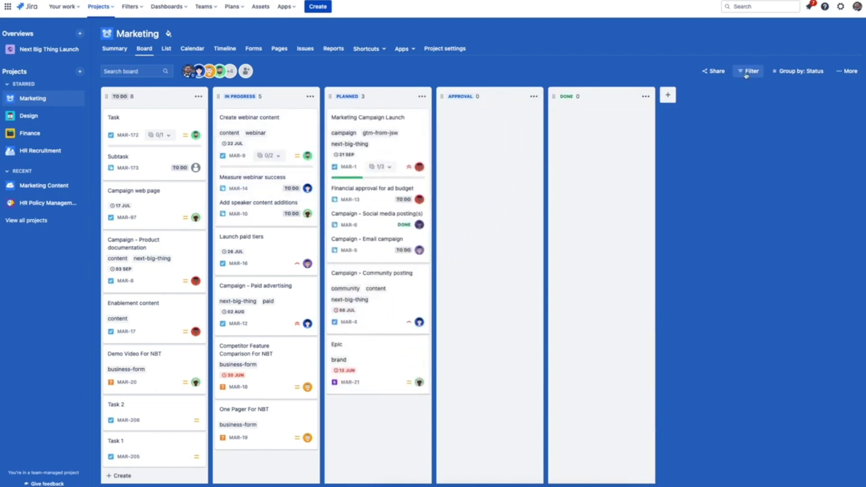
# - Group the board by Category, expand Activation, Monetization and Uncategorized, and rearrange the category columns
pyautogui.click(790, 71)
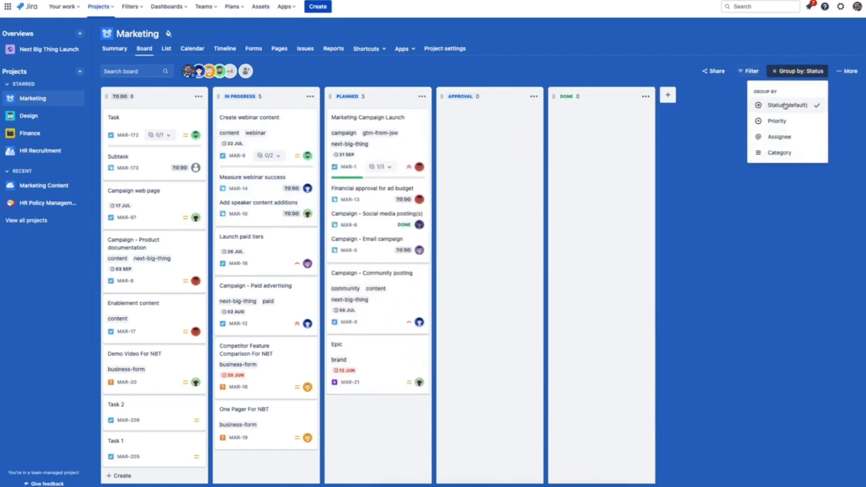
pyautogui.click(786, 152)
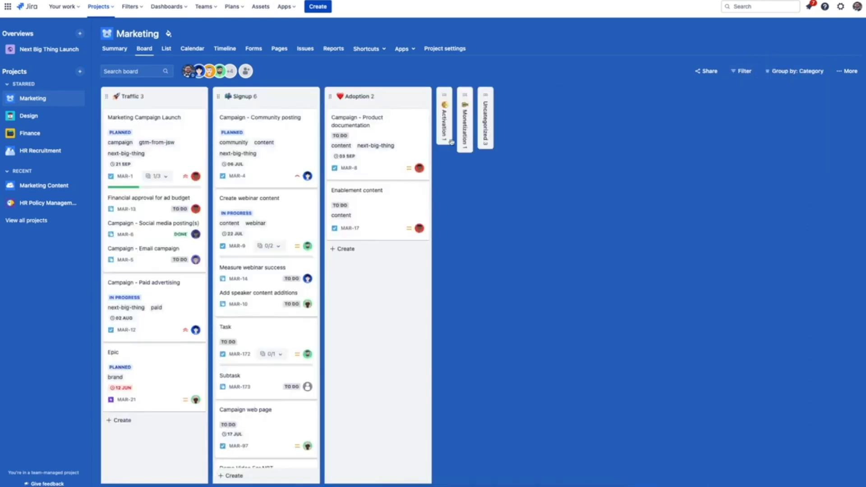
pyautogui.click(448, 146)
pyautogui.click(559, 156)
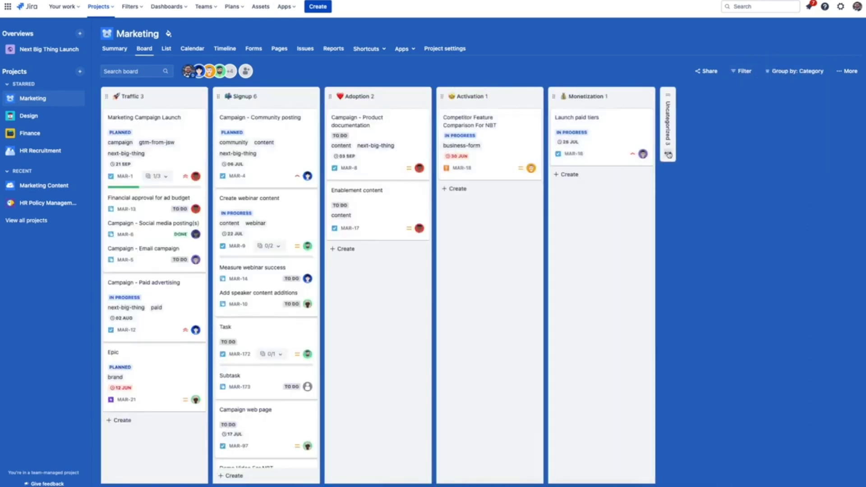
pyautogui.click(668, 155)
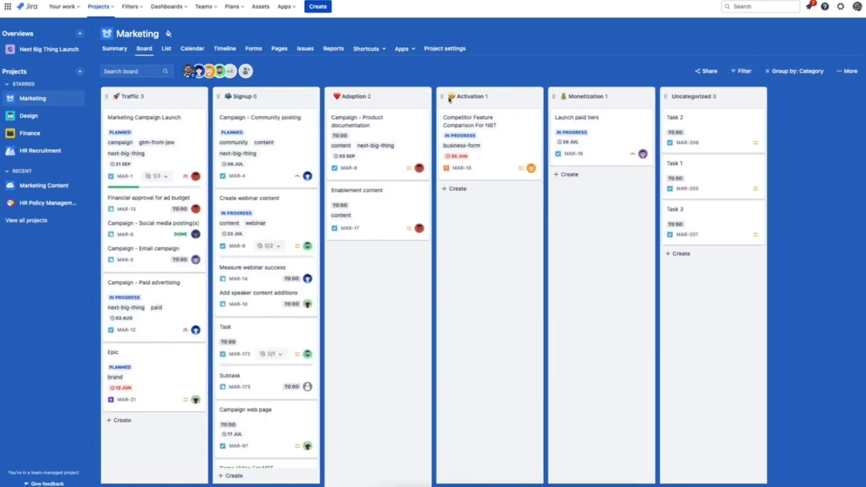
pyautogui.moveTo(445, 99); pyautogui.dragTo(513, 96)
pyautogui.click(534, 96)
pyautogui.moveTo(331, 97); pyautogui.dragTo(408, 100)
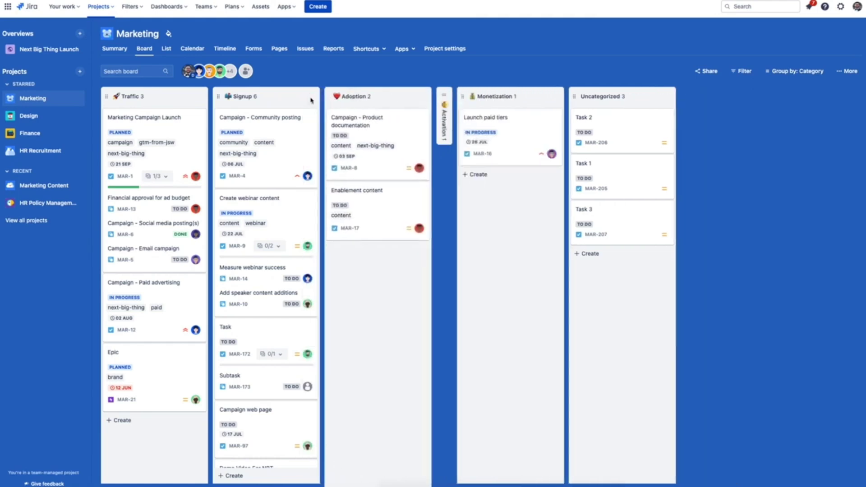
# - Group by Assignee, reorder and collapse two assignee columns, and reassign One Pager For NBT
pyautogui.click(803, 70)
pyautogui.click(794, 121)
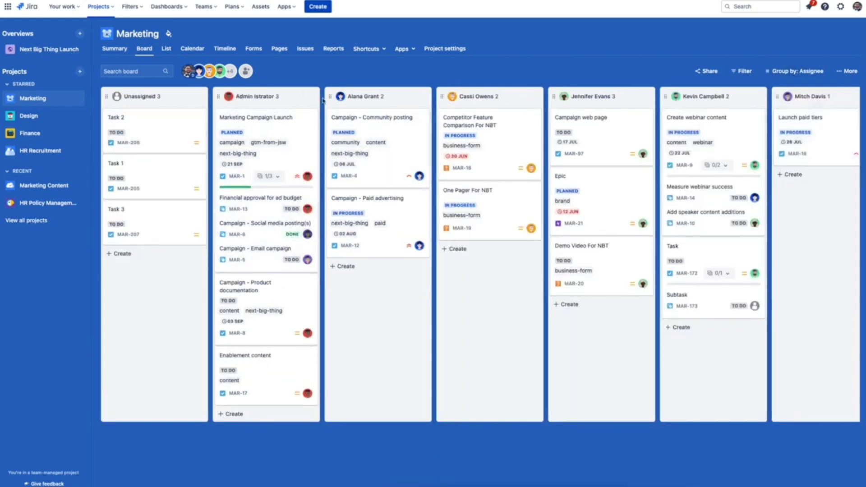
pyautogui.moveTo(328, 97); pyautogui.dragTo(483, 99)
pyautogui.click(532, 97)
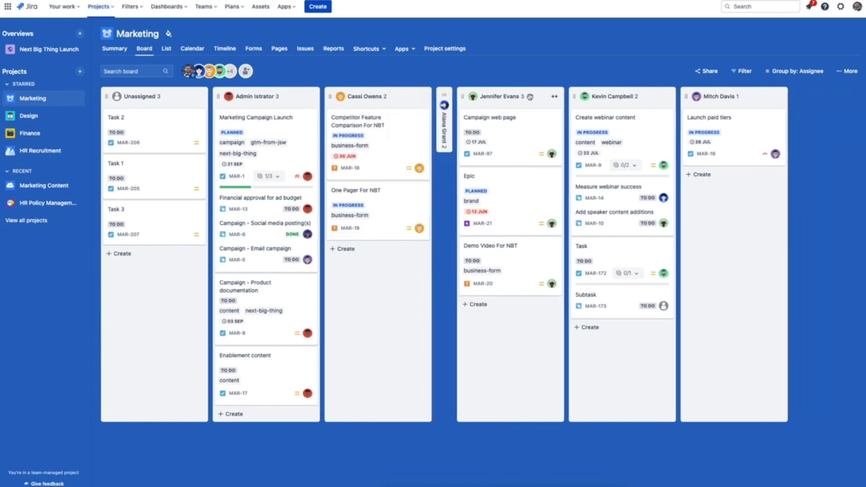
pyautogui.click(552, 98)
pyautogui.moveTo(381, 206); pyautogui.dragTo(643, 198)
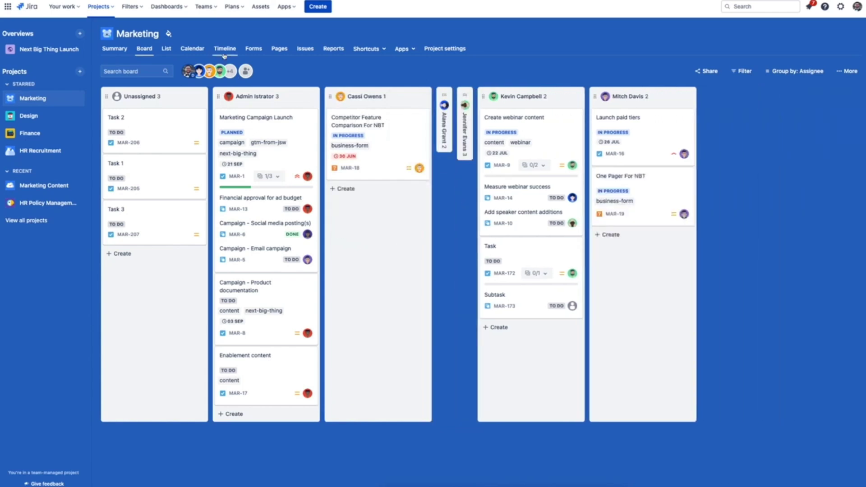
# - On the Timeline, expand MAR-1, inspect a dependency, then make Campaign web page (MAR-97) block Email campaign (MAR-5)
pyautogui.click(224, 48)
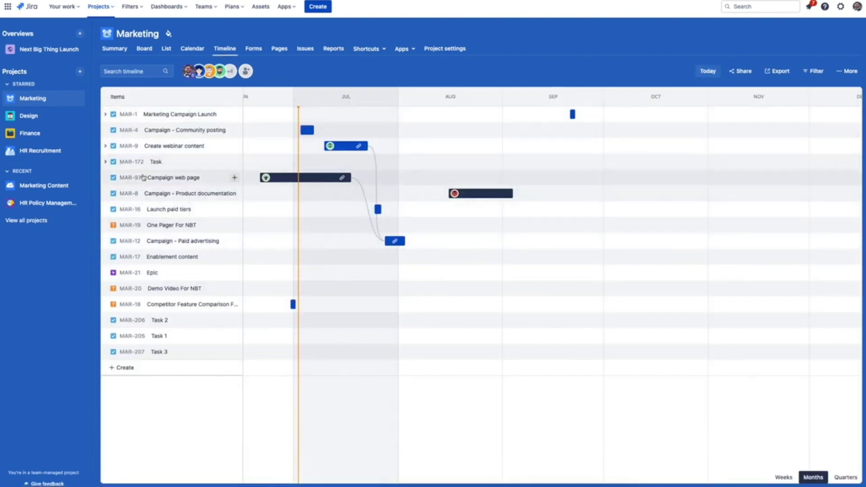
pyautogui.click(105, 114)
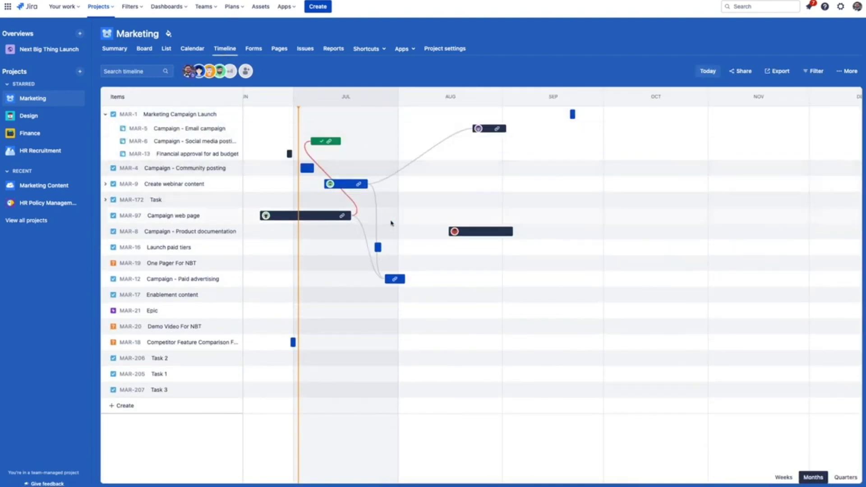
pyautogui.click(366, 239)
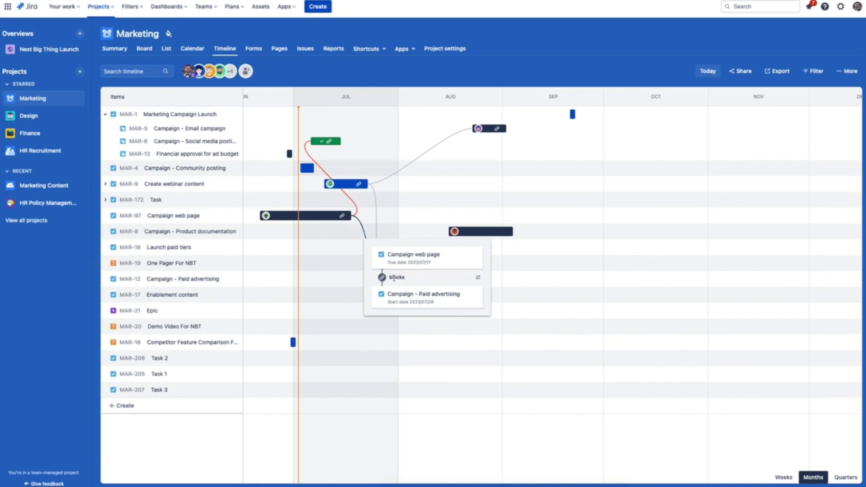
pyautogui.click(412, 70)
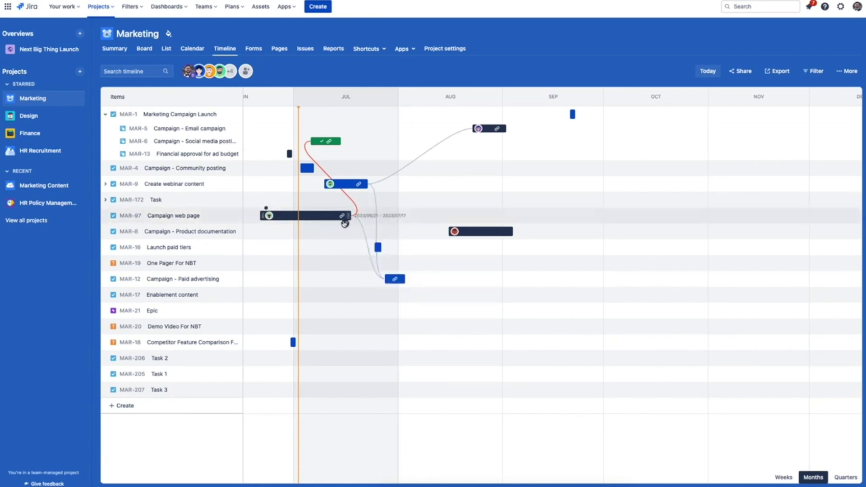
pyautogui.moveTo(346, 222); pyautogui.dragTo(492, 132)
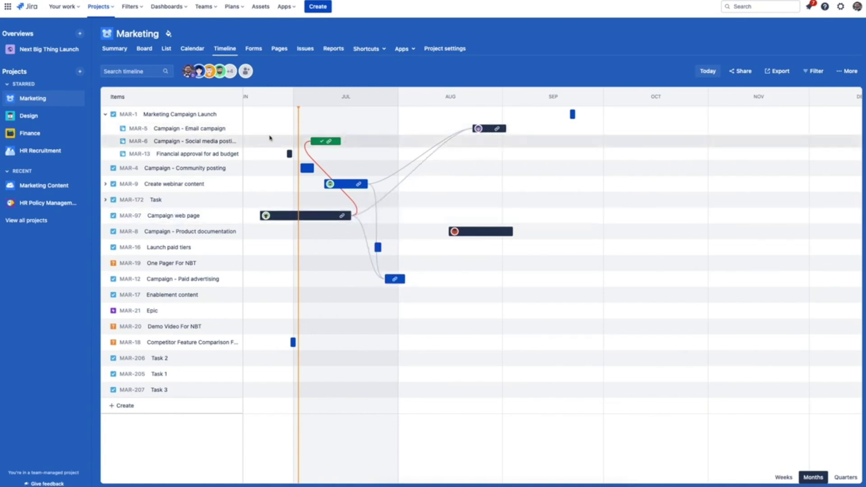
pyautogui.click(127, 115)
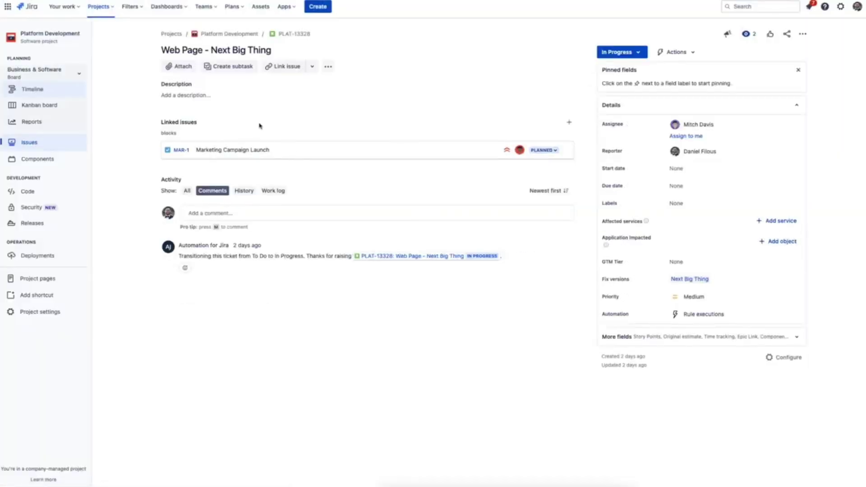
pyautogui.hotkey('alt', 'Left')
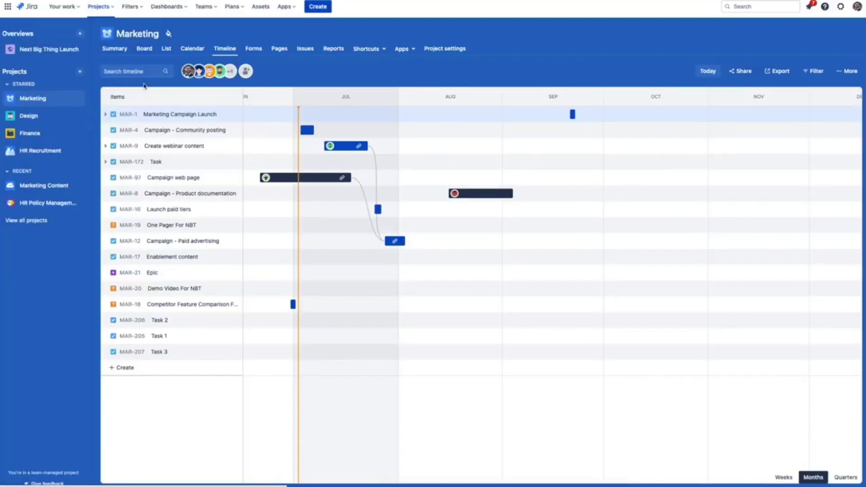
pyautogui.click(144, 85)
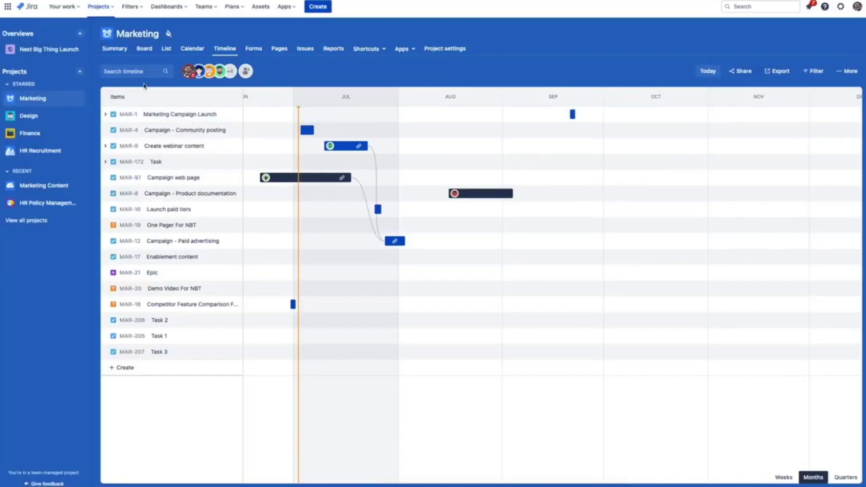
# - In the calendar, move Financial approval to July 13 and create Task 5 on June 28
pyautogui.click(186, 49)
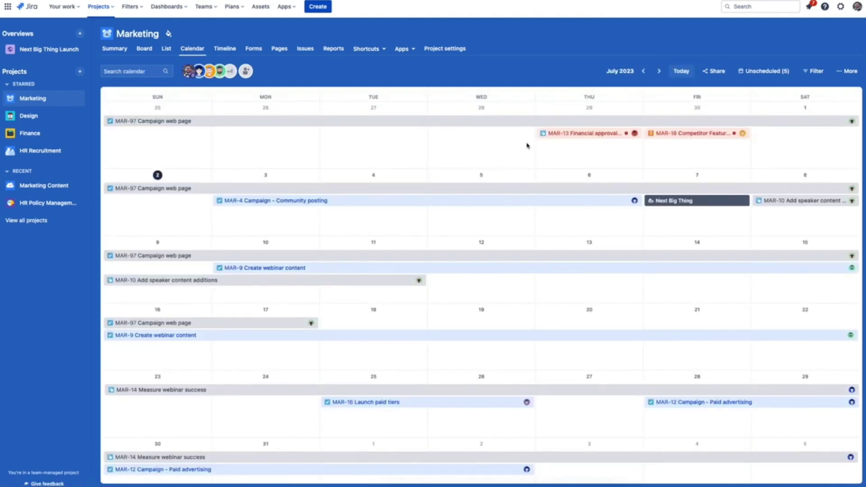
pyautogui.moveTo(555, 133); pyautogui.dragTo(592, 294)
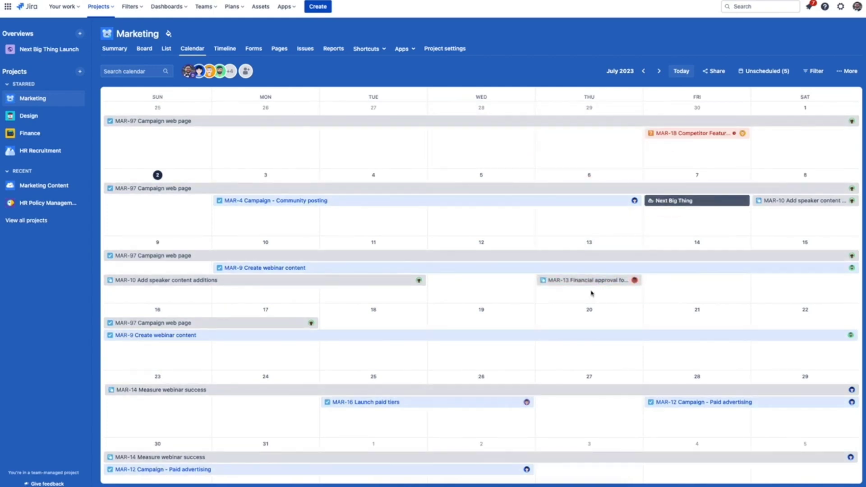
pyautogui.click(511, 148)
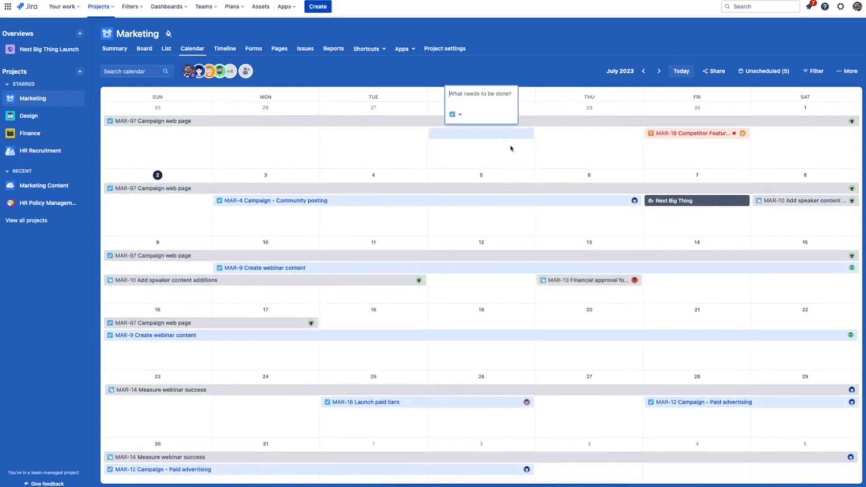
pyautogui.write('Task 5')
pyautogui.press('Return')
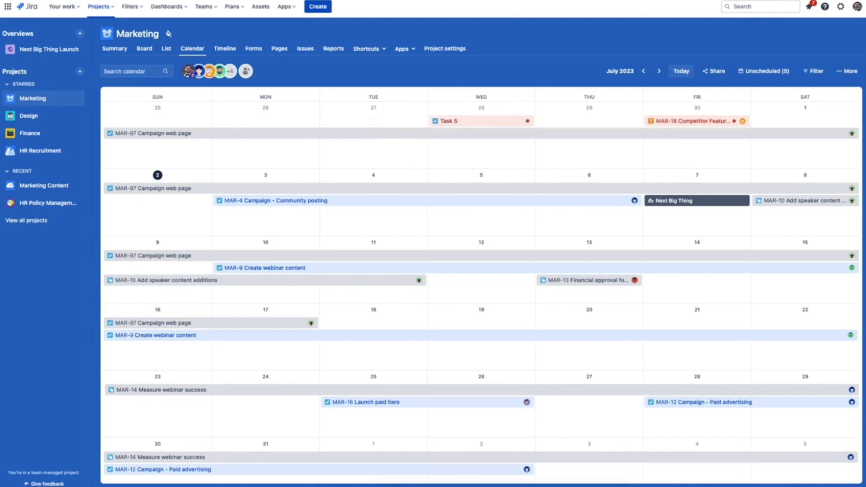
# - Schedule the undated Enablement content item on Friday July 21 and close the unscheduled panel
pyautogui.click(766, 70)
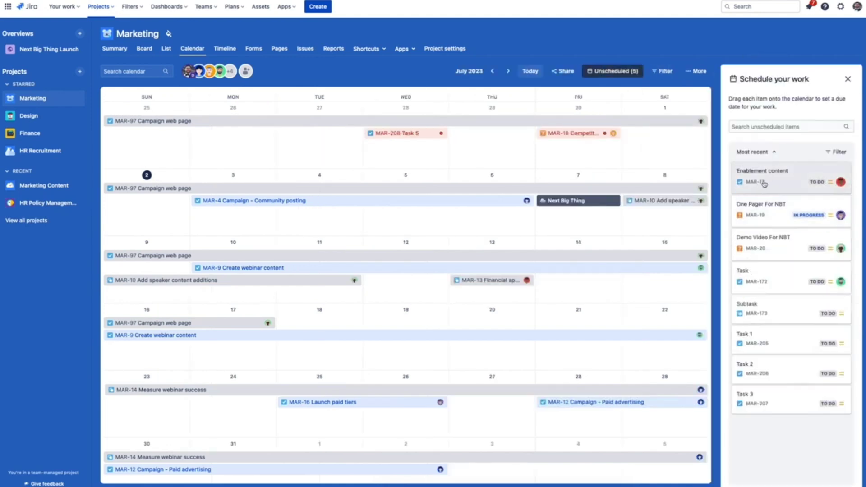
pyautogui.moveTo(771, 171); pyautogui.dragTo(572, 312)
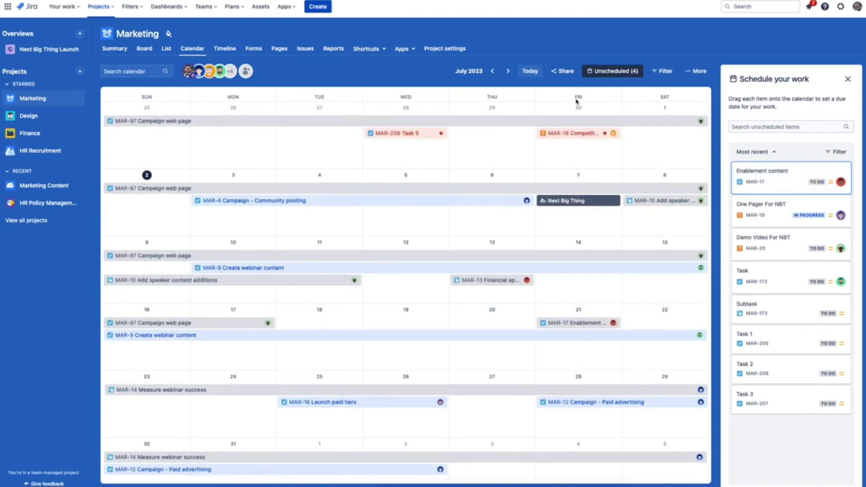
pyautogui.click(848, 80)
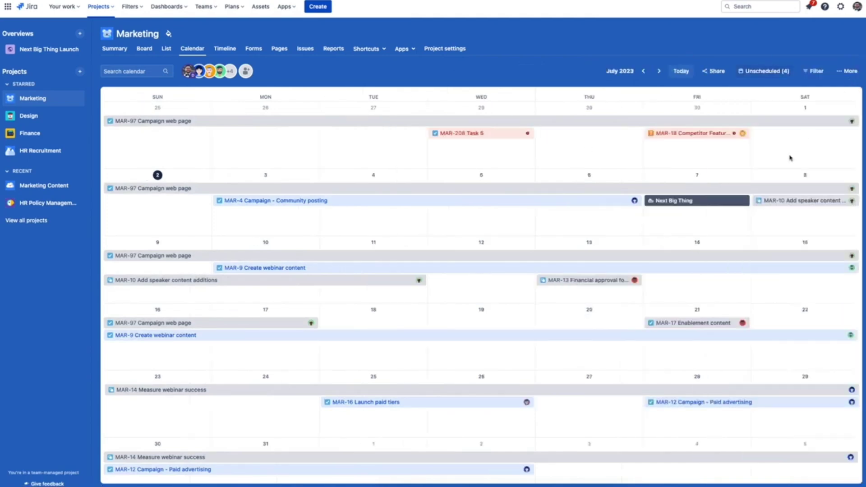
# - Reveal the Platform Development source project on the Next Big Thing release card
pyautogui.moveTo(727, 205)
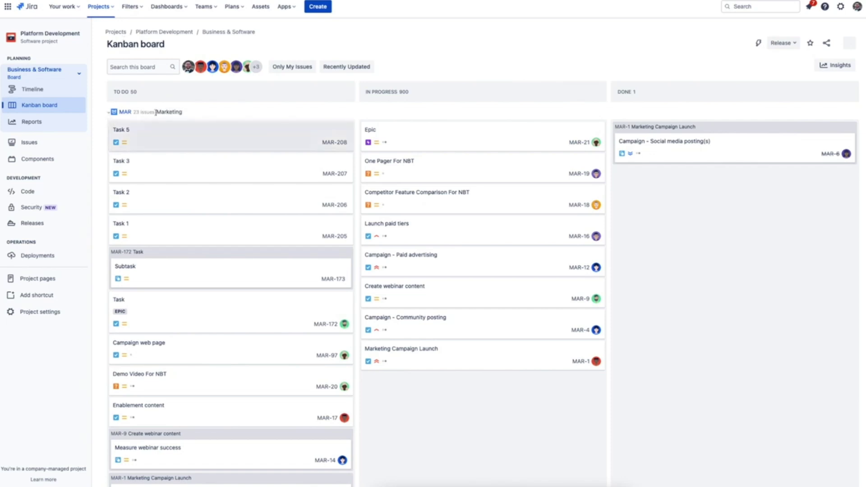
# - Collapse and re-expand the Marketing swimlane, then drag Task 5 to another column and back
pyautogui.click(114, 115)
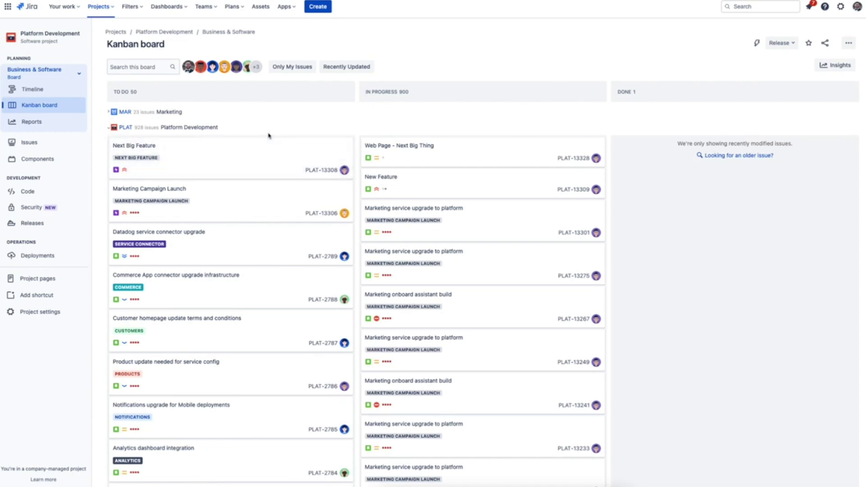
pyautogui.click(107, 113)
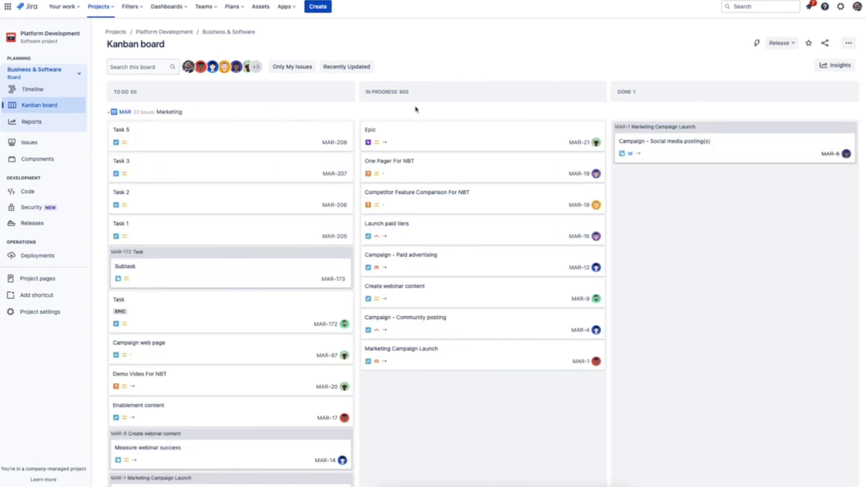
pyautogui.moveTo(262, 145)
pyautogui.mouseDown()
pyautogui.moveTo(410, 141)
pyautogui.moveTo(275, 140)
pyautogui.mouseUp()
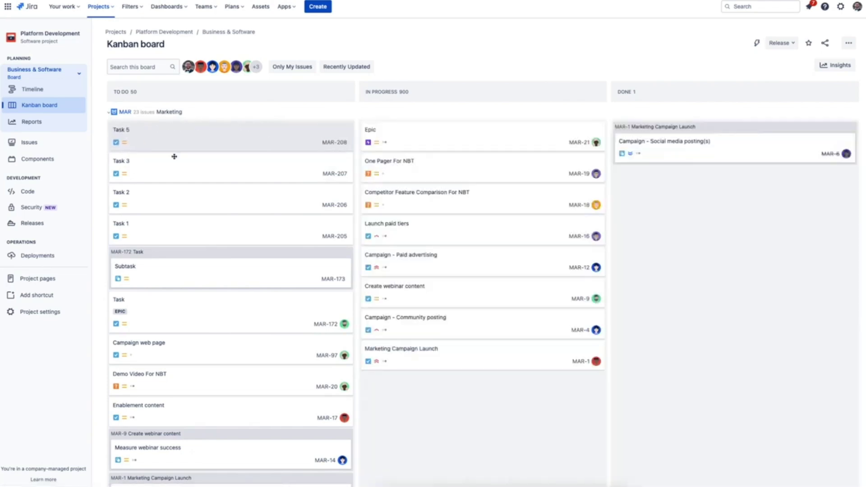
# - Scroll through the board, then collapse the MAR swimlane to bring the PLAT issues into view
pyautogui.scroll(-4, 211, 178)
pyautogui.scroll(-1, 212, 177)
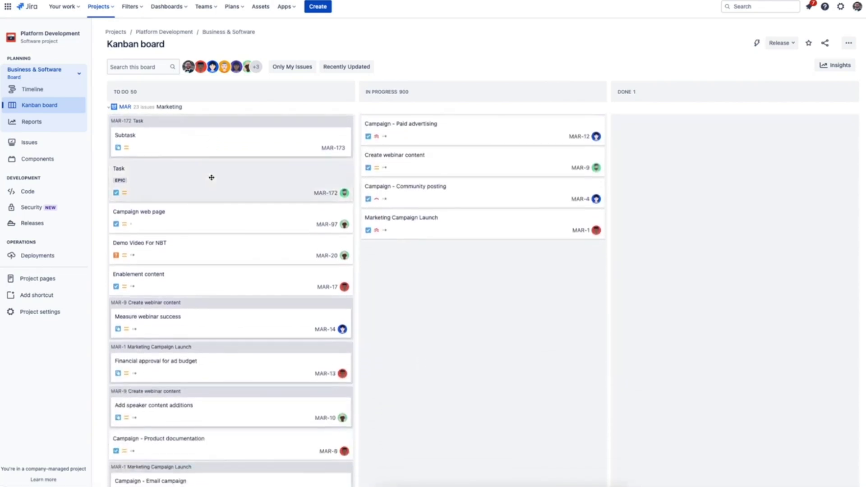
pyautogui.scroll(-5, 211, 178)
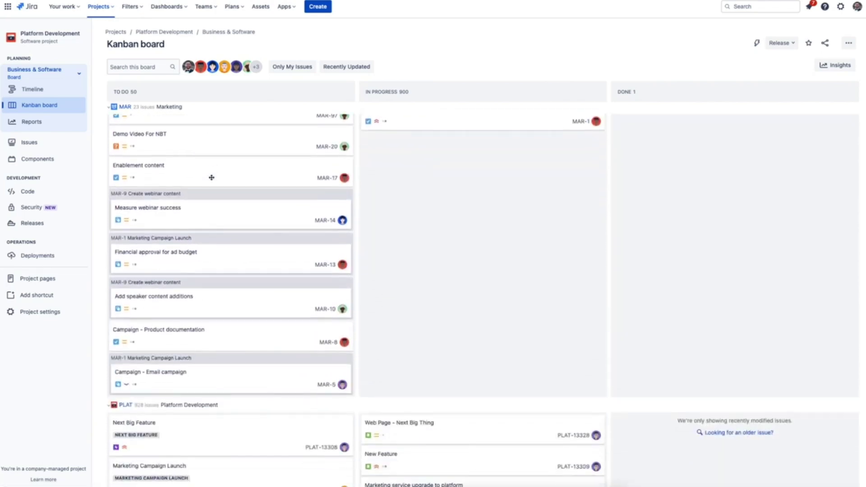
pyautogui.scroll(9, 212, 177)
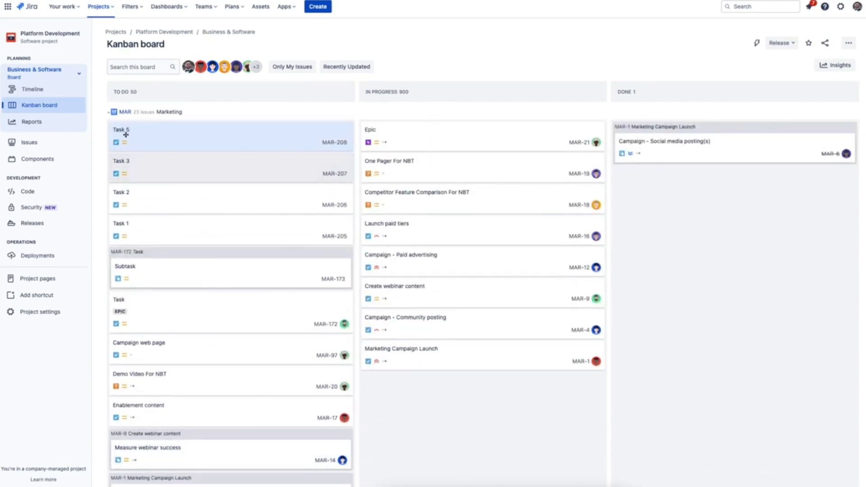
pyautogui.click(109, 116)
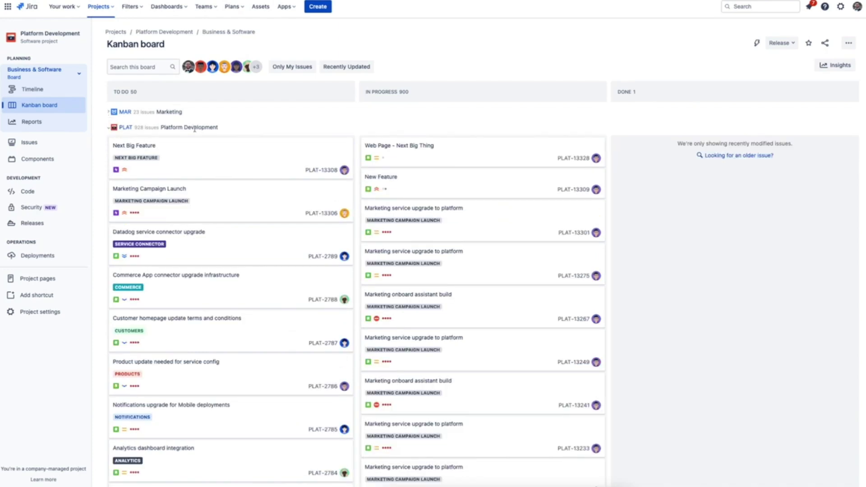
# - In the Next Big Thing release, change Next Big Feature (PLAT-13308) from To Do to In Progress
pyautogui.click(43, 224)
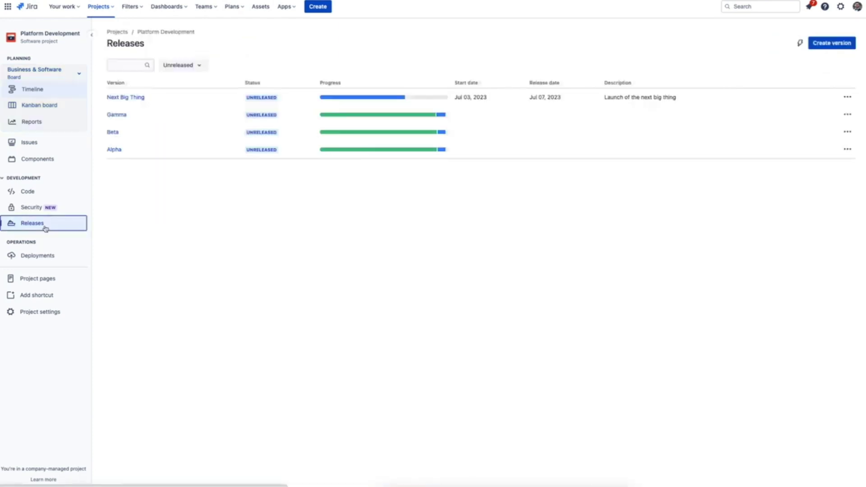
pyautogui.click(118, 96)
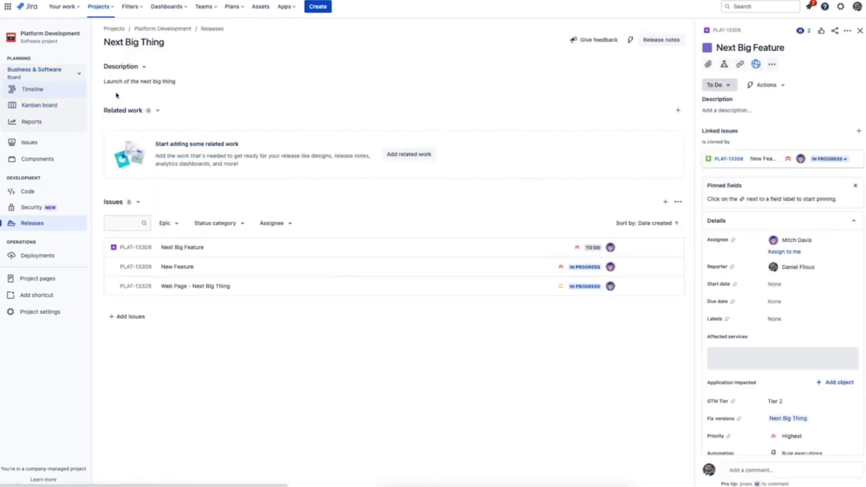
pyautogui.click(721, 86)
pyautogui.click(724, 103)
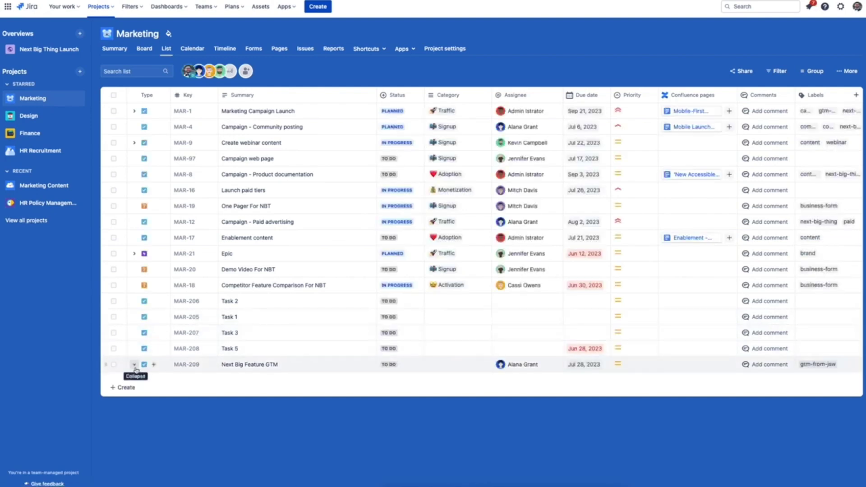
# - Expand MAR-209 Next Big Feature GTM to list its child tasks MAR-210 to MAR-214
pyautogui.click(134, 366)
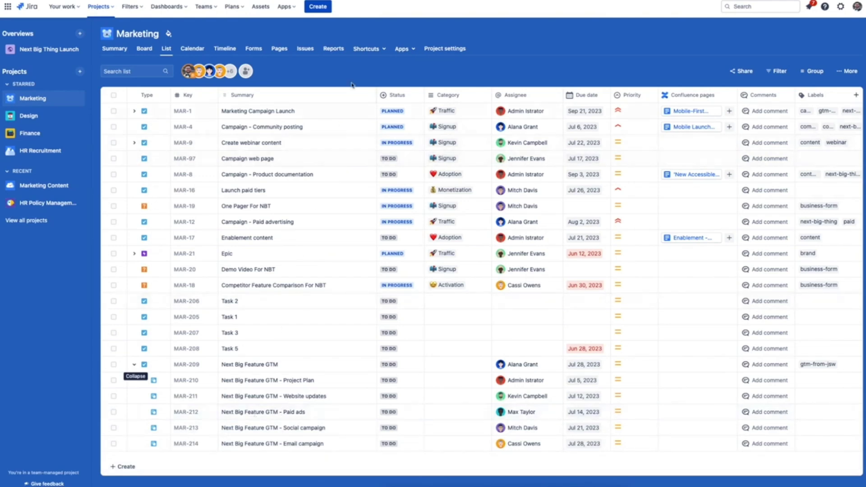
# - Open the Design Request Form from Shortcuts and enter 'Paid ad designs' as the brief summary
pyautogui.click(373, 49)
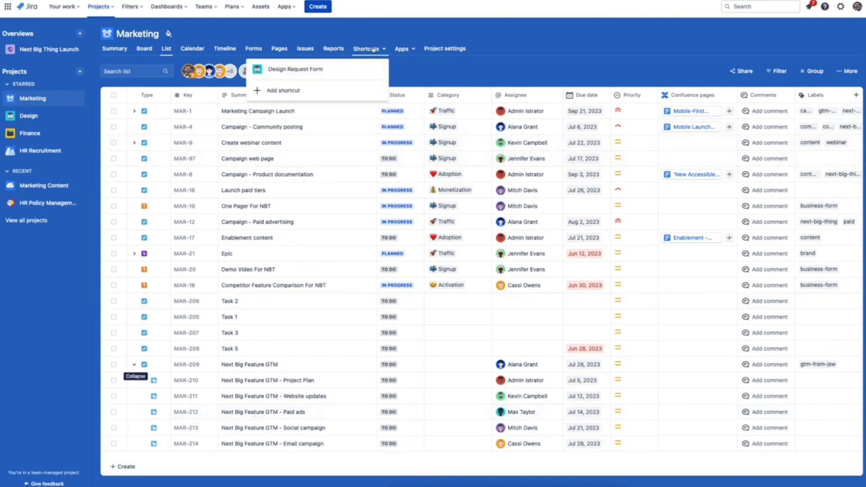
pyautogui.click(296, 70)
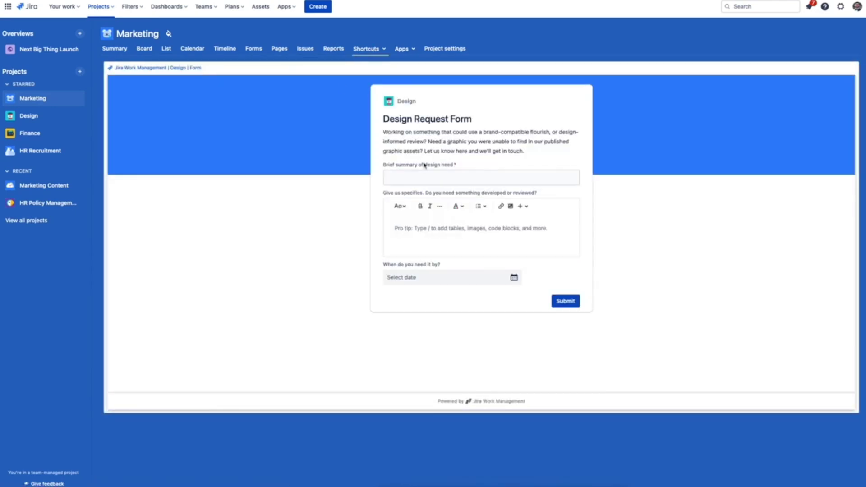
pyautogui.click(424, 174)
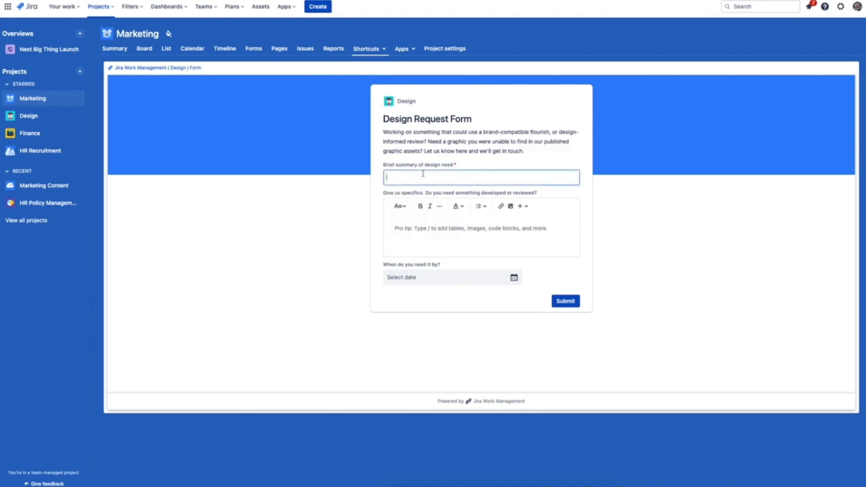
pyautogui.write('Paid ad designs')
# - Start a new Marketing form that creates Task items
pyautogui.click(250, 48)
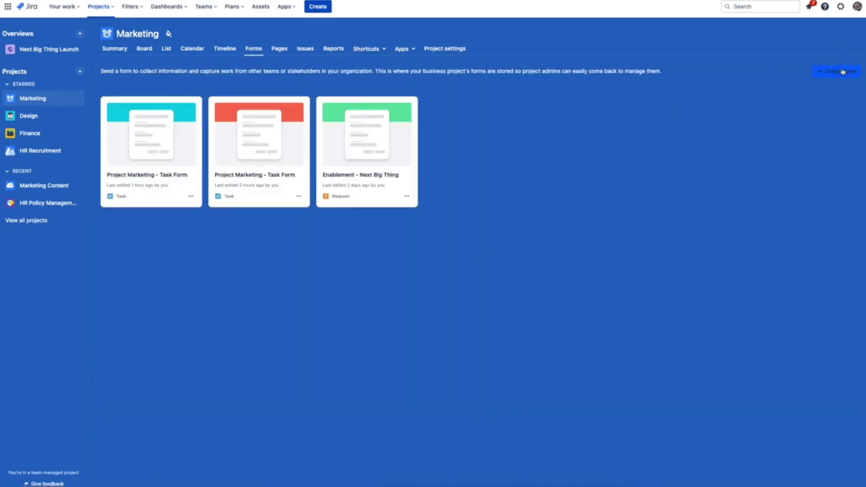
pyautogui.click(843, 71)
pyautogui.click(790, 139)
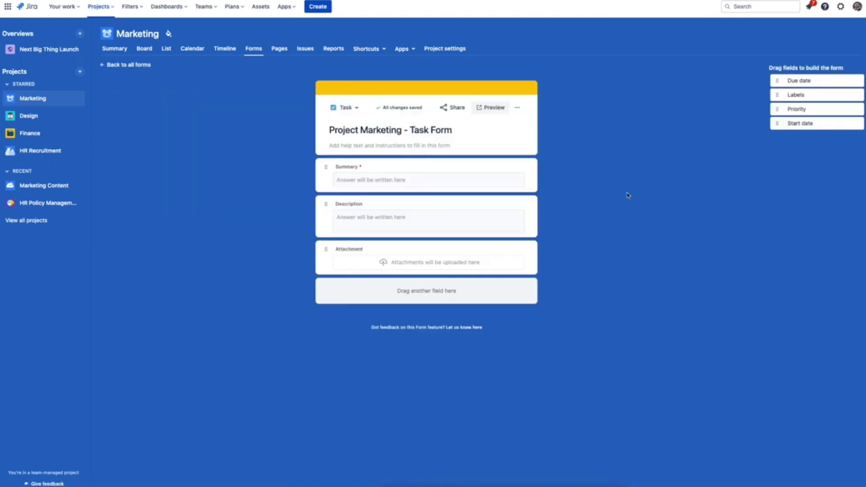
# - Add Due date and Labels fields, placing Labels between Due date and Description
pyautogui.moveTo(777, 81); pyautogui.dragTo(328, 216)
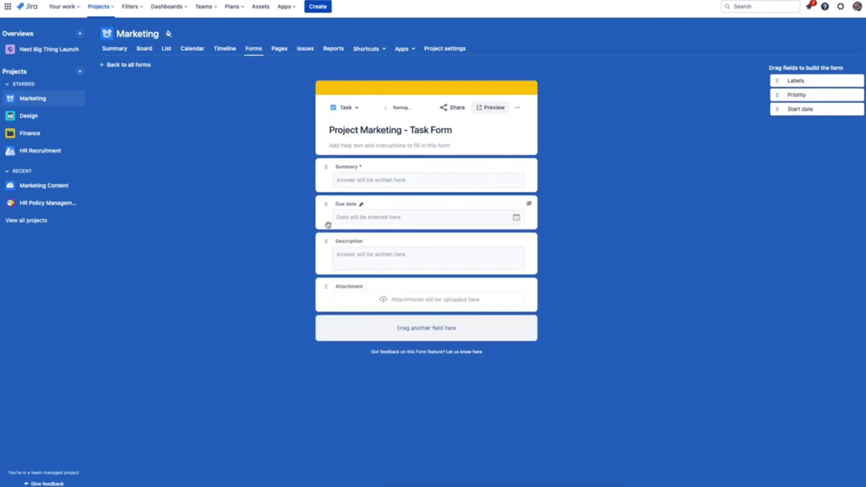
pyautogui.moveTo(777, 81); pyautogui.dragTo(318, 246)
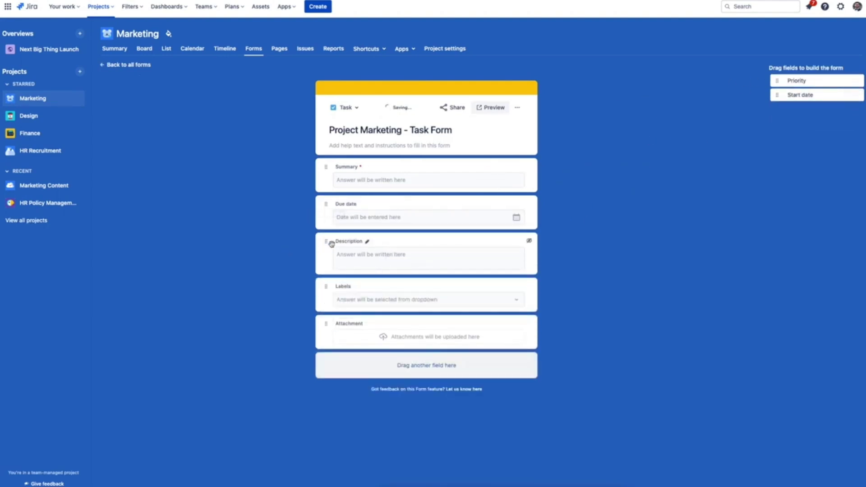
pyautogui.click(337, 242)
pyautogui.click(557, 248)
pyautogui.moveTo(320, 288); pyautogui.dragTo(363, 251)
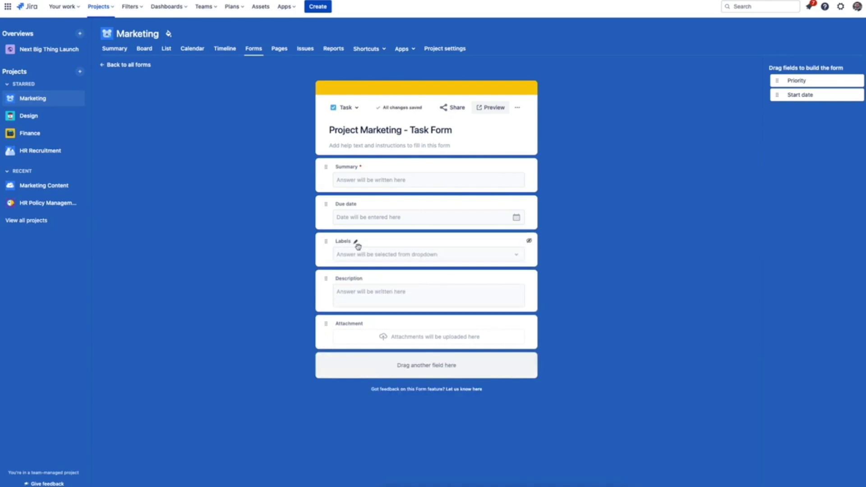
# - Open DESIGN-3 'Ad designs for next big thing' from the Design project's list
pyautogui.click(50, 118)
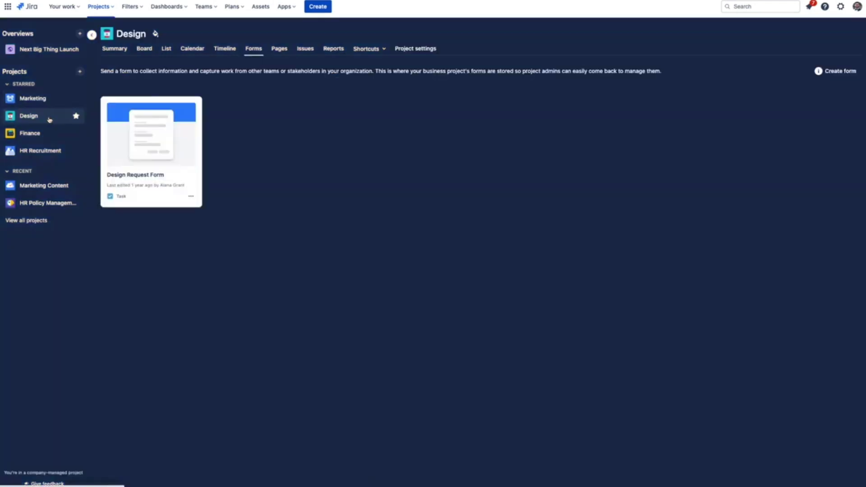
pyautogui.click(166, 50)
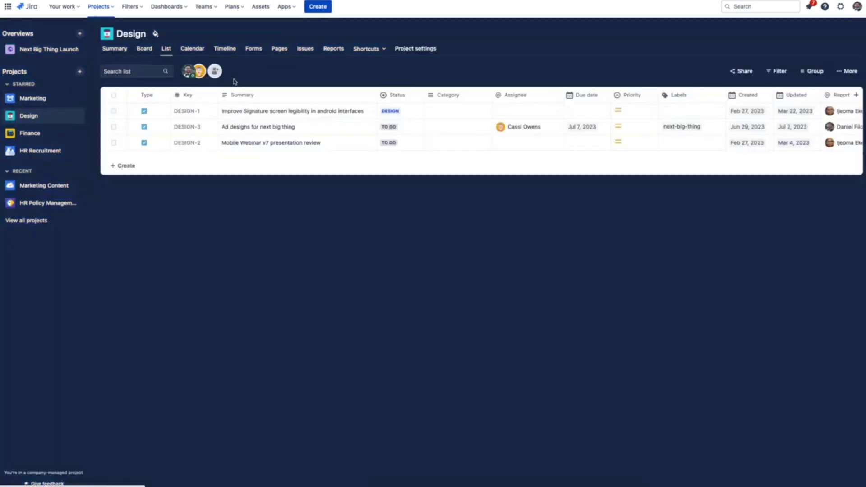
pyautogui.click(187, 128)
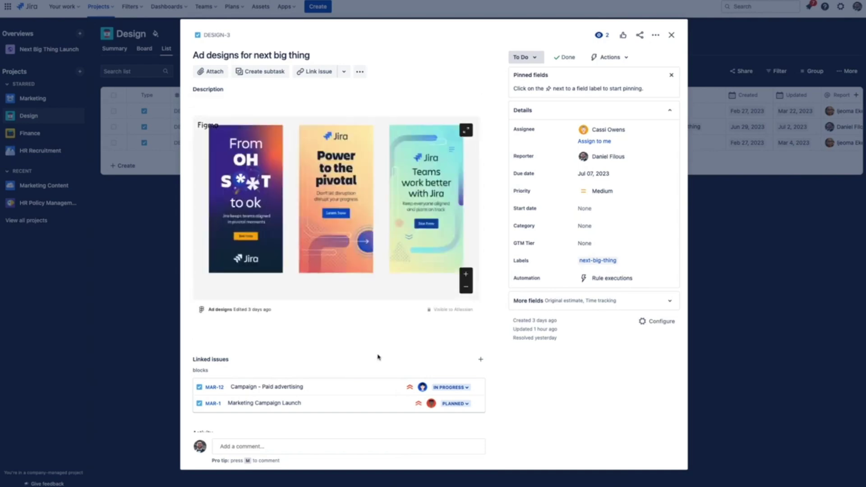
pyautogui.scroll(-1, 378, 357)
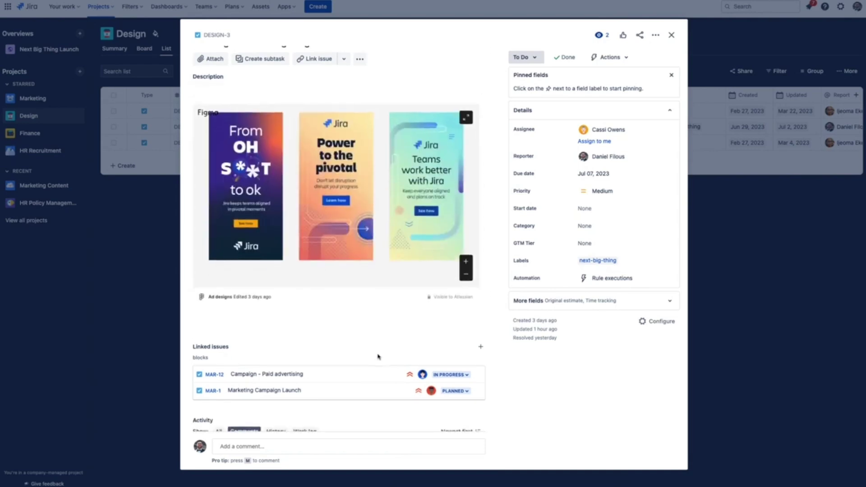
pyautogui.scroll(-5, 379, 357)
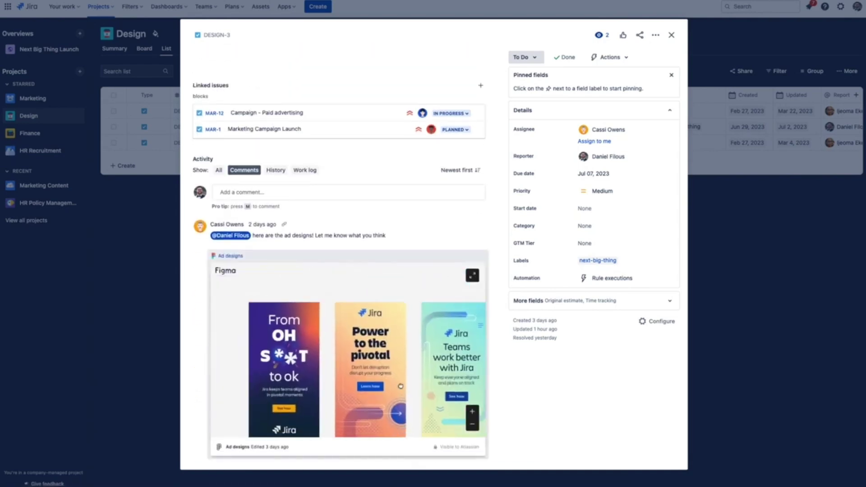
pyautogui.scroll(3, 396, 372)
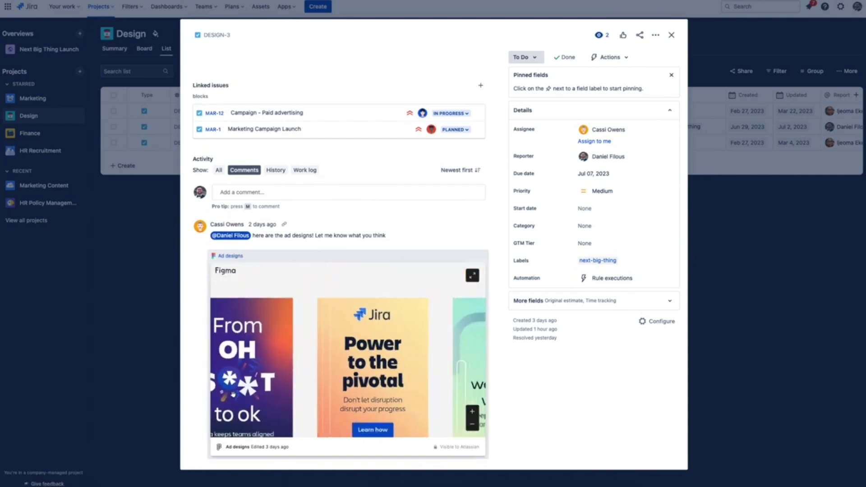
pyautogui.click(385, 193)
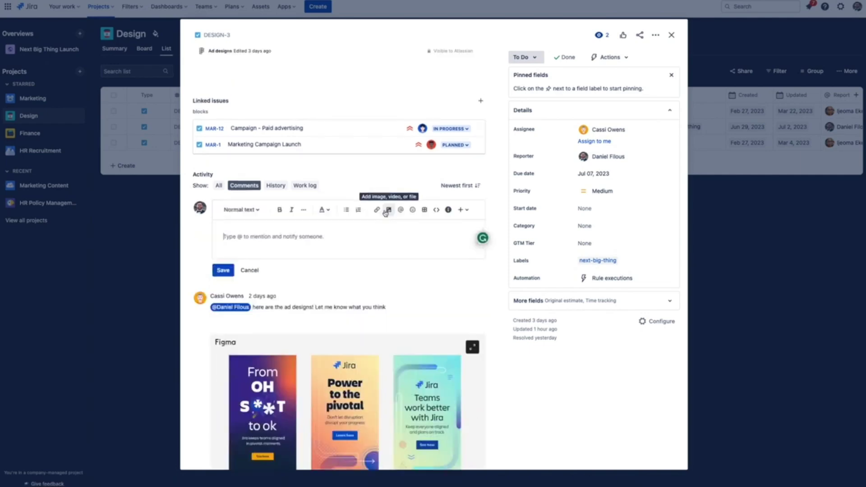
pyautogui.write('@cass')
pyautogui.press('Down')
pyautogui.press('Return')
pyautogui.write('thanks!')
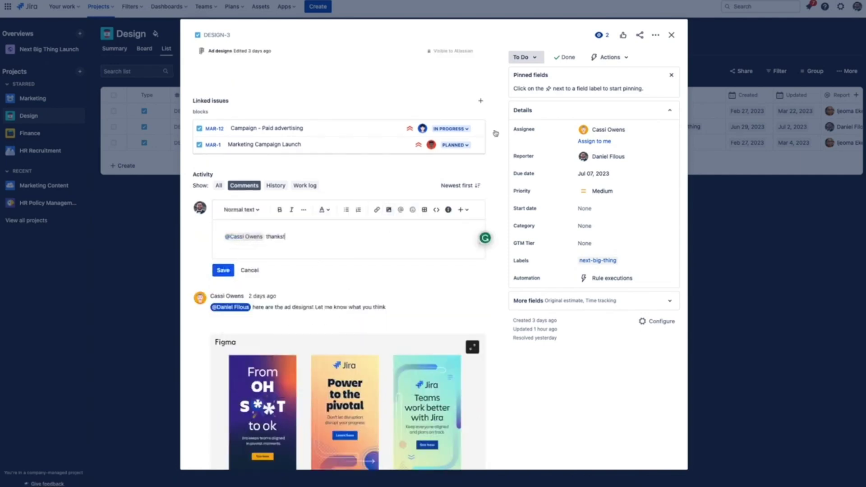
pyautogui.click(223, 269)
pyautogui.click(671, 35)
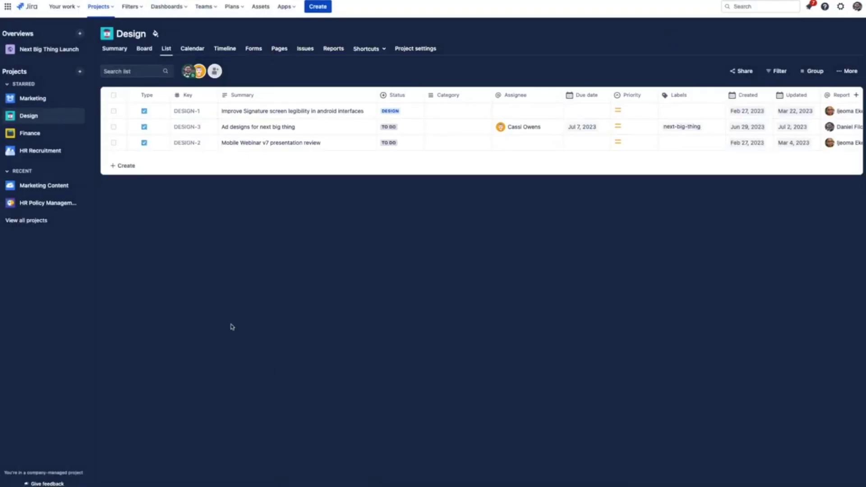
# - Open Enablement - Next Big Thing Launch under Marketing Team Overview in the Marketing pages
pyautogui.click(33, 98)
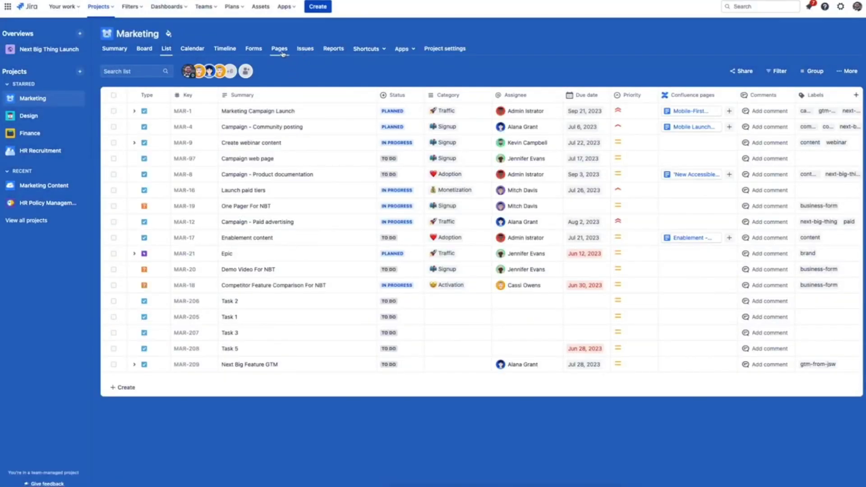
pyautogui.click(281, 48)
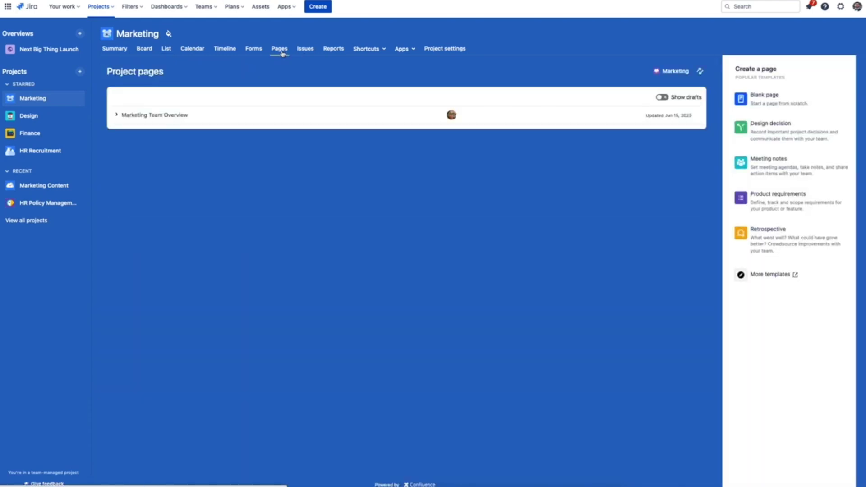
pyautogui.click(116, 116)
pyautogui.click(153, 172)
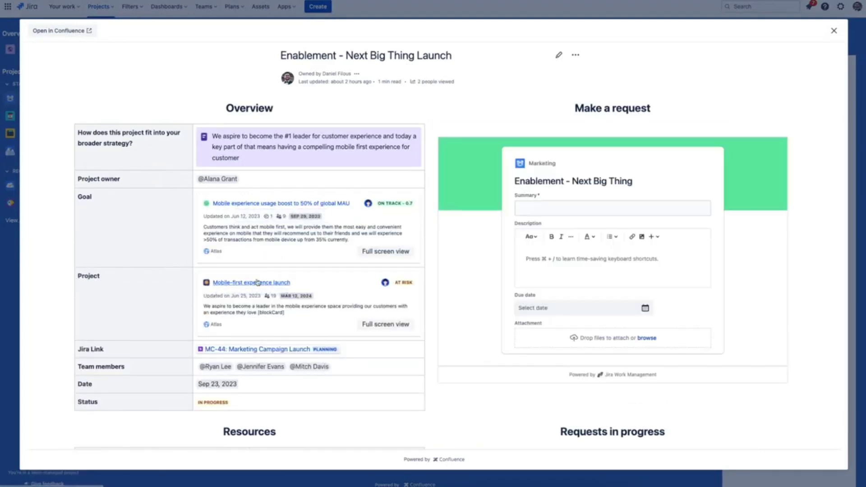
pyautogui.scroll(-1, 257, 282)
pyautogui.scroll(-5, 257, 283)
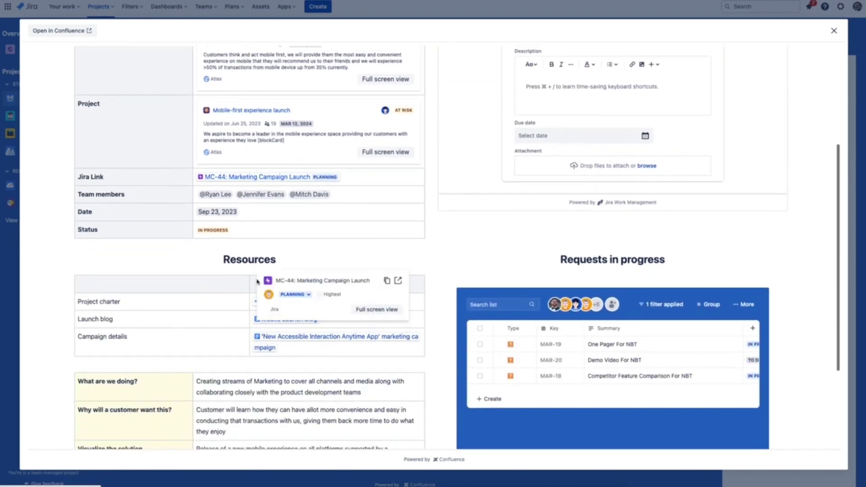
pyautogui.scroll(6, 406, 324)
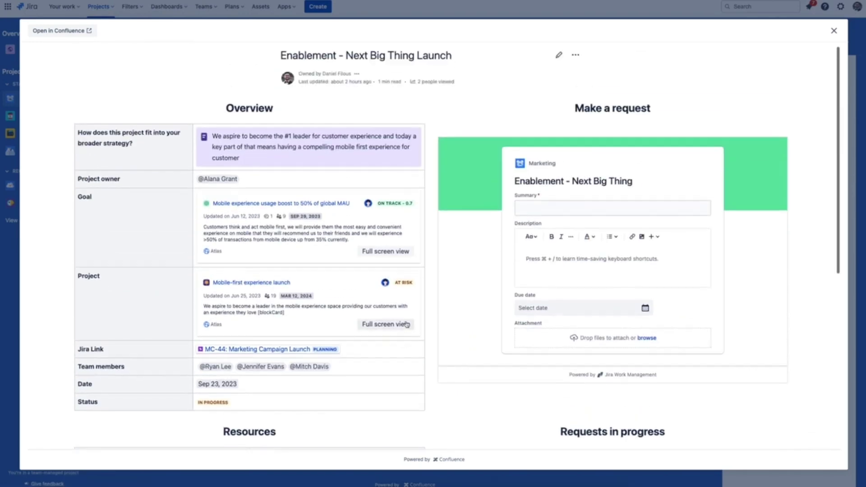
# - Submit the enablement request 'Can you create a new one pager?' from the page's form
pyautogui.click(555, 210)
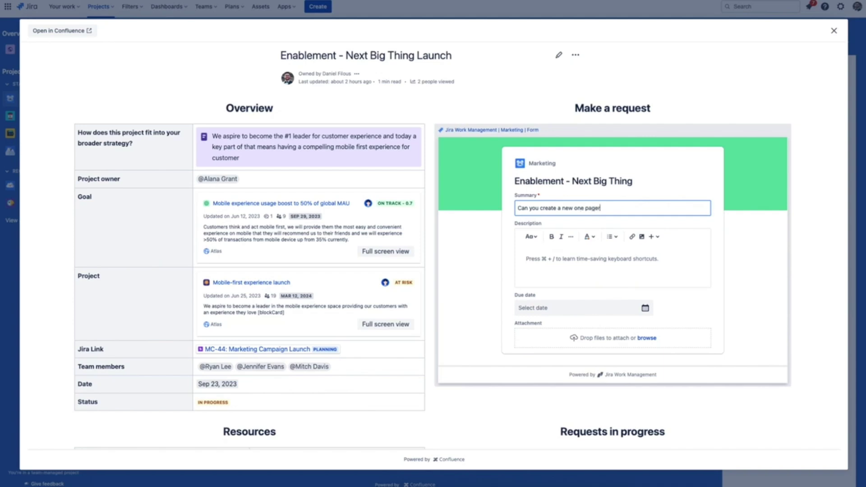
pyautogui.scroll(-1, 555, 276)
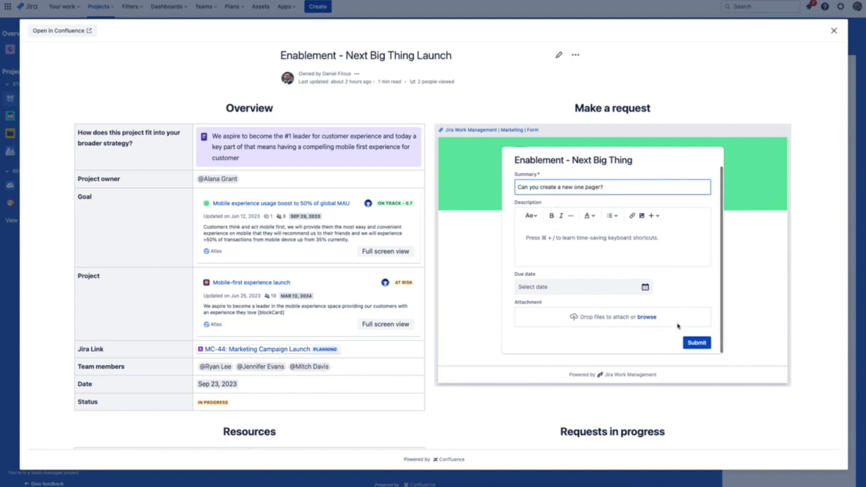
pyautogui.click(695, 344)
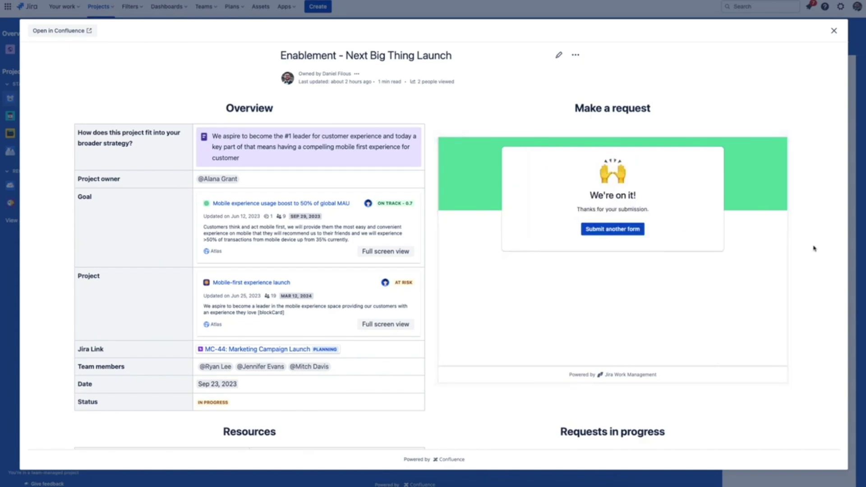
# - Scroll through the requests in progress, then close the enablement page preview
pyautogui.scroll(-5, 814, 249)
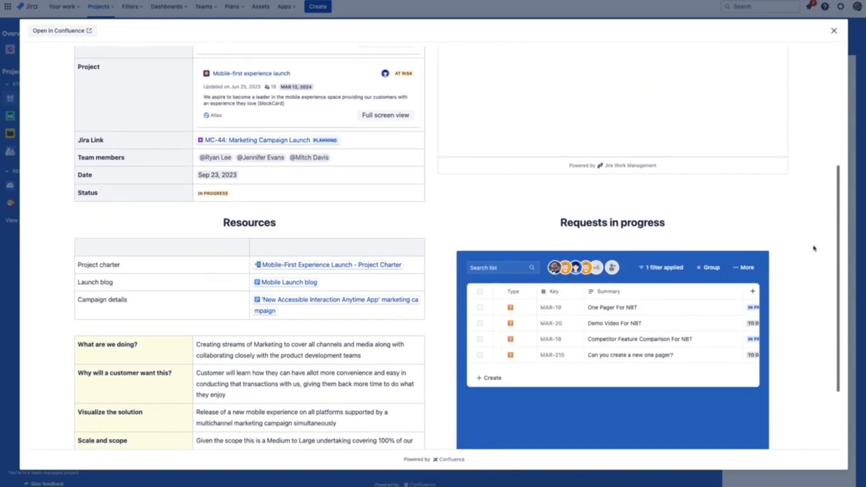
pyautogui.scroll(-2, 815, 248)
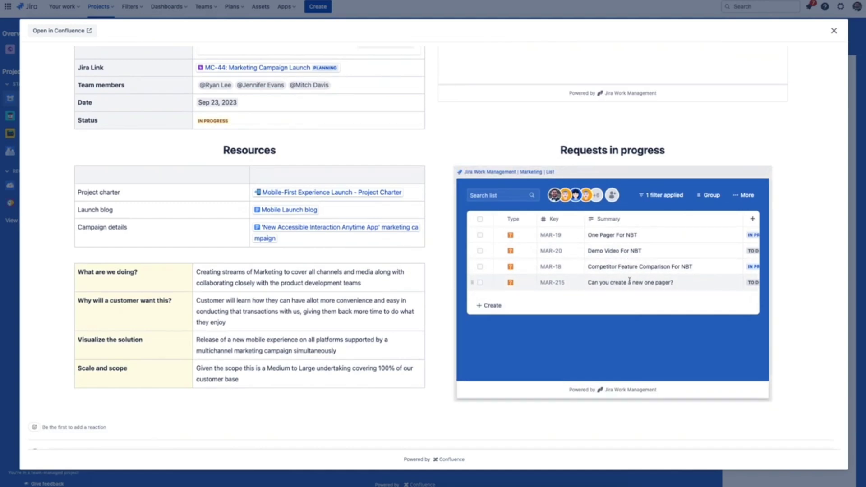
pyautogui.hscroll(3, 629, 281)
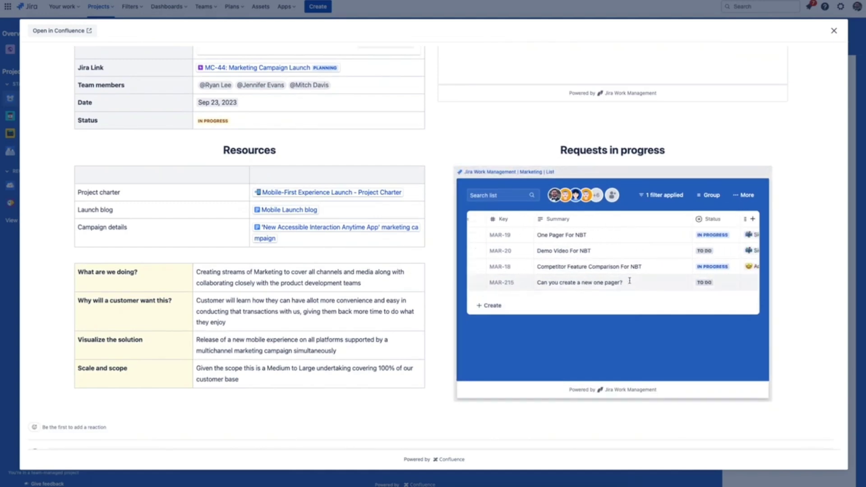
pyautogui.hscroll(3, 631, 283)
pyautogui.hscroll(3, 631, 283)
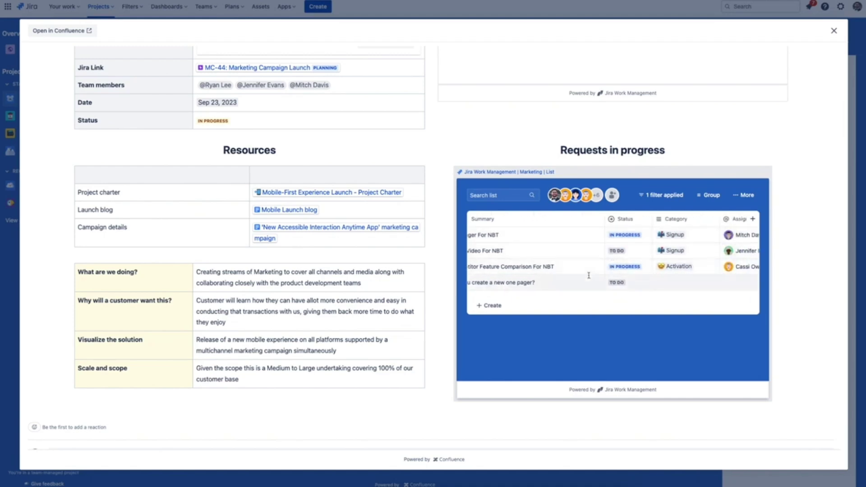
pyautogui.hscroll(-2, 589, 276)
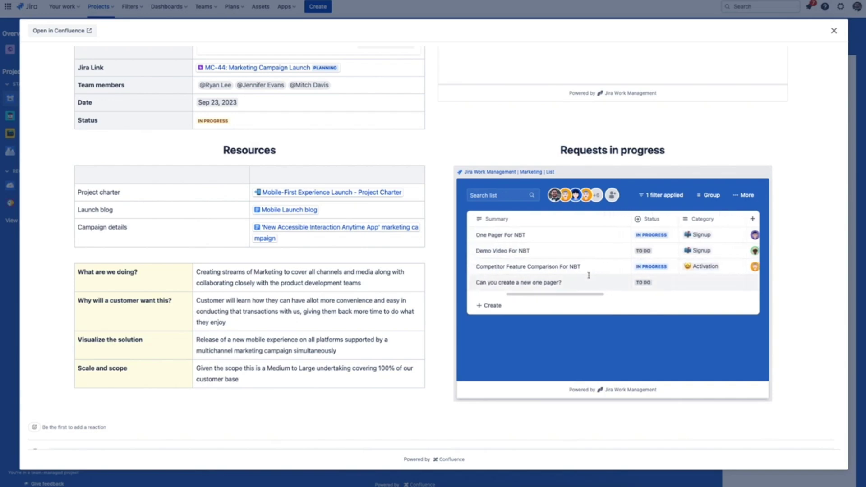
pyautogui.hscroll(-4, 589, 275)
pyautogui.press('Escape')
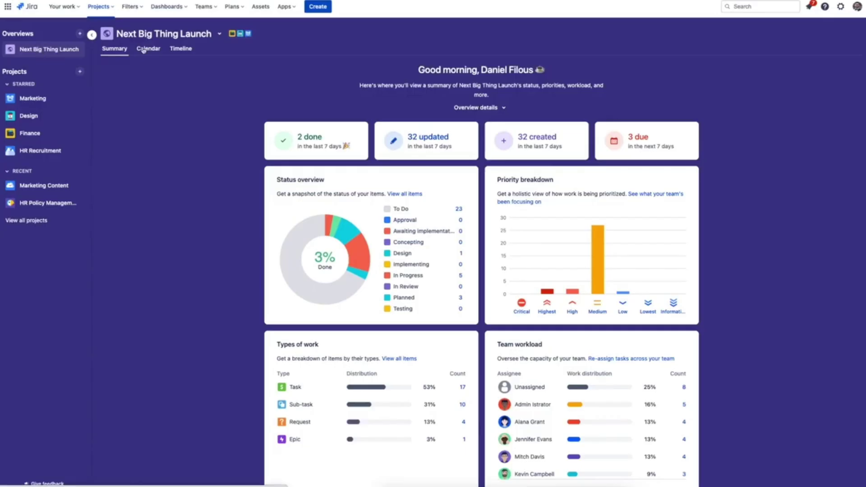
# - Check which business projects Edit overview includes, then cancel without changing anything
pyautogui.click(221, 35)
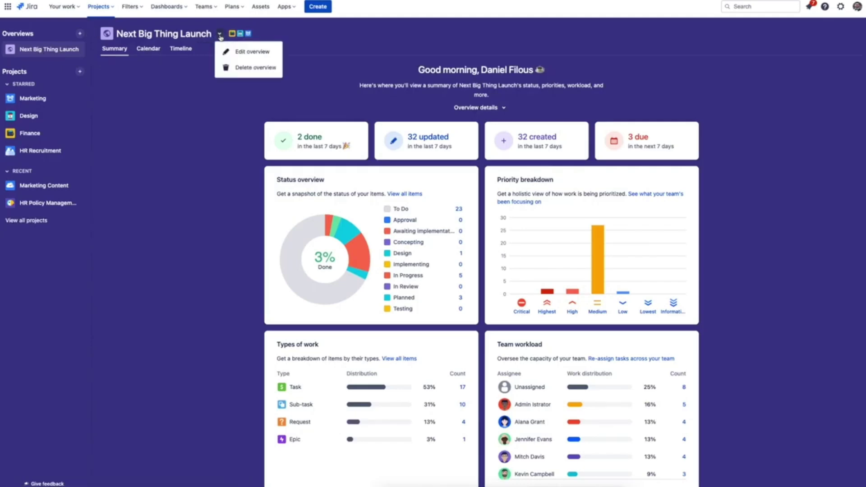
pyautogui.click(246, 52)
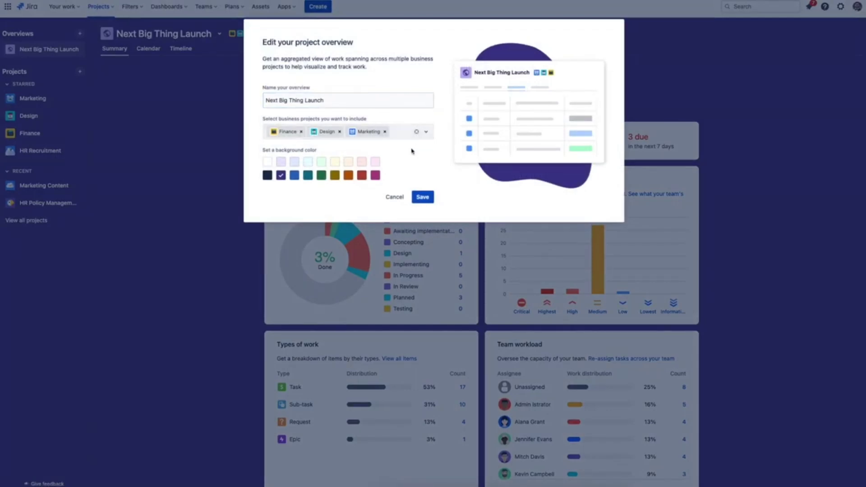
pyautogui.click(402, 138)
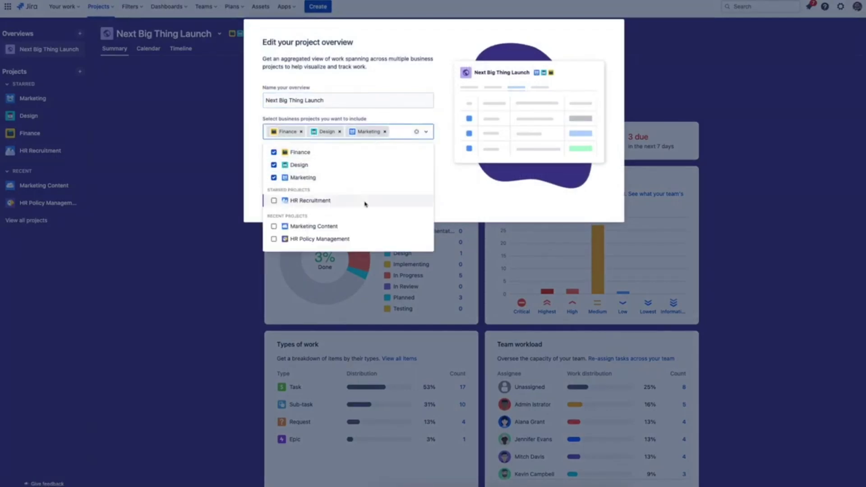
pyautogui.click(442, 140)
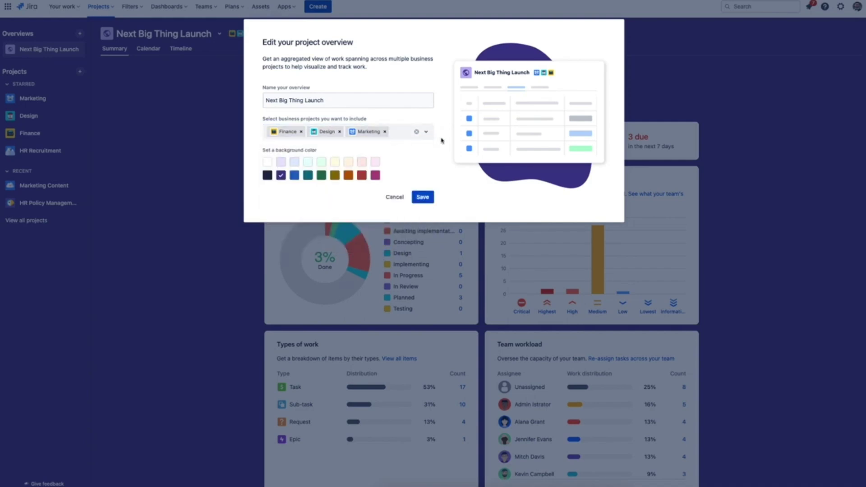
pyautogui.click(395, 197)
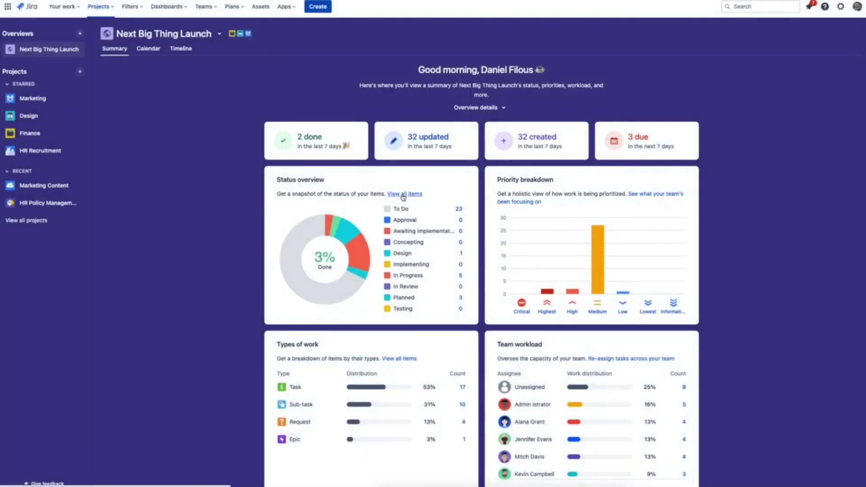
# - Expand Overview details to list the Finance, Design and Marketing projects
pyautogui.click(466, 109)
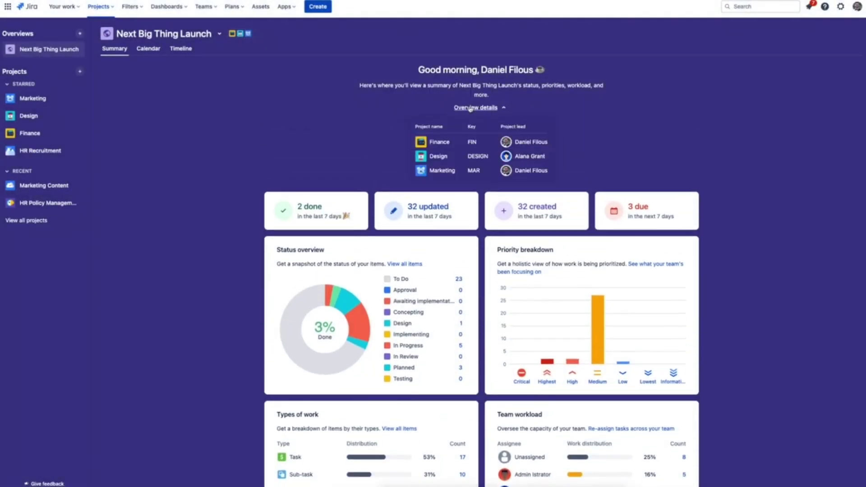
pyautogui.scroll(-2, 312, 181)
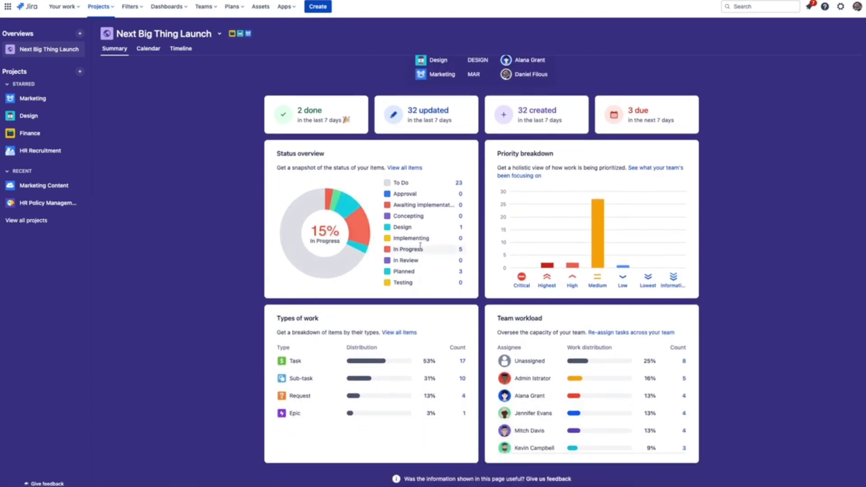
pyautogui.scroll(-3, 567, 387)
pyautogui.scroll(3, 564, 379)
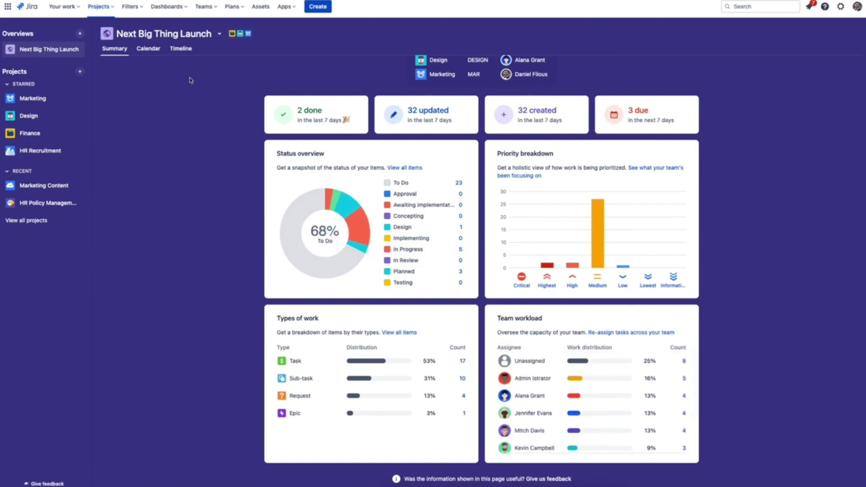
# - View the overview's timeline, then open the JSW + JWM plan
pyautogui.click(181, 49)
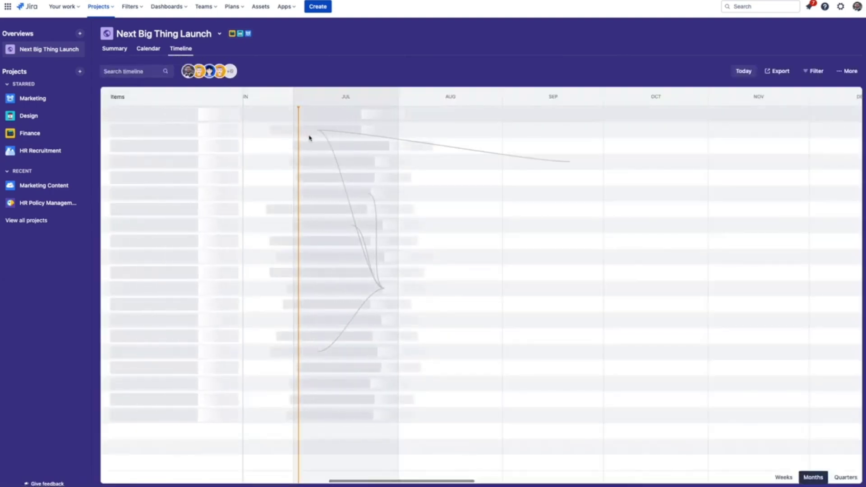
pyautogui.click(233, 6)
pyautogui.click(252, 42)
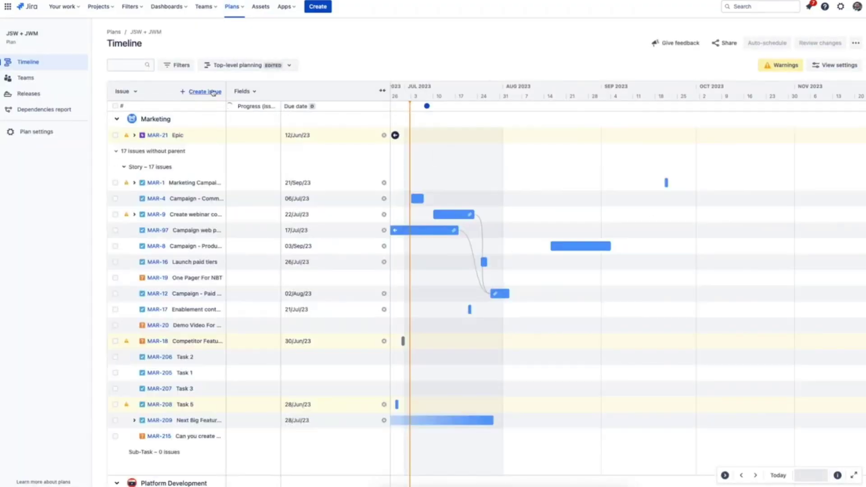
# - Scroll the JSW + JWM plan timeline showing Marketing issues alongside Platform Development work
pyautogui.scroll(-1, 249, 248)
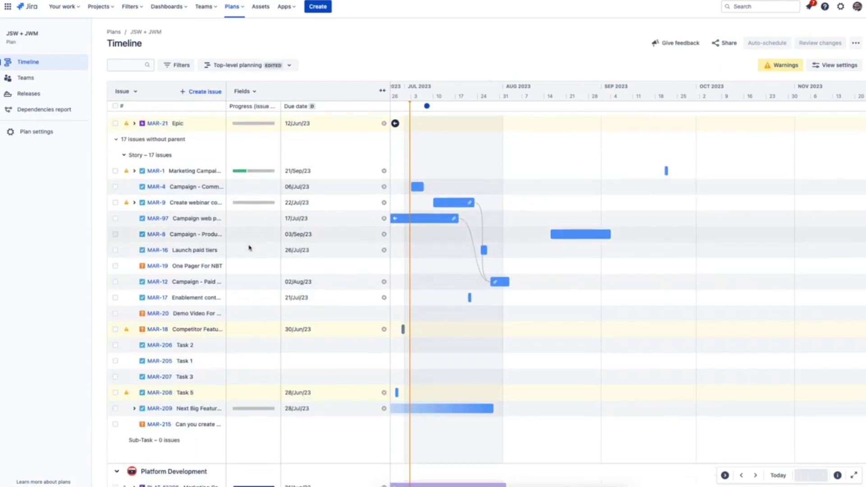
pyautogui.scroll(-3, 238, 360)
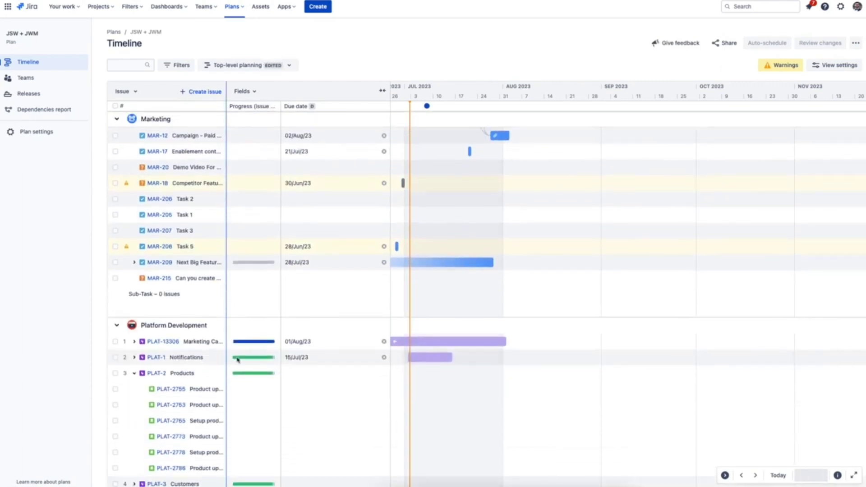
pyautogui.scroll(-1, 173, 335)
pyautogui.scroll(-1, 173, 335)
pyautogui.hscroll(-5, 402, 301)
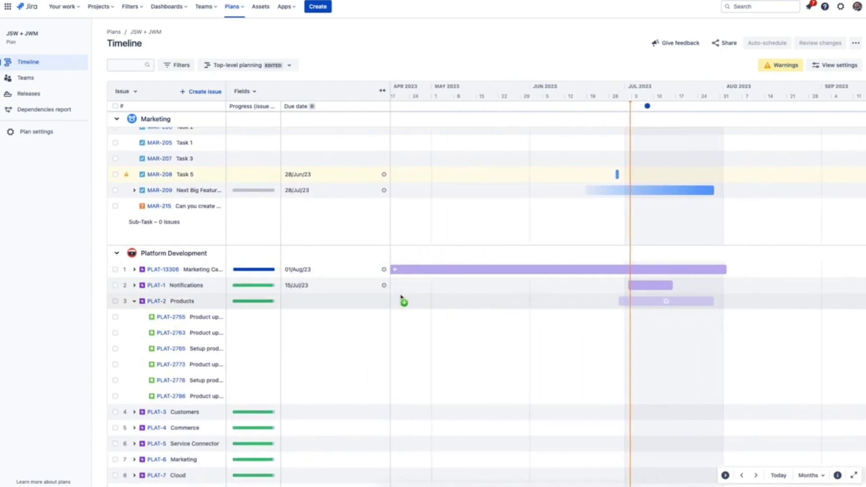
pyautogui.hscroll(5, 402, 301)
pyautogui.scroll(5, 457, 284)
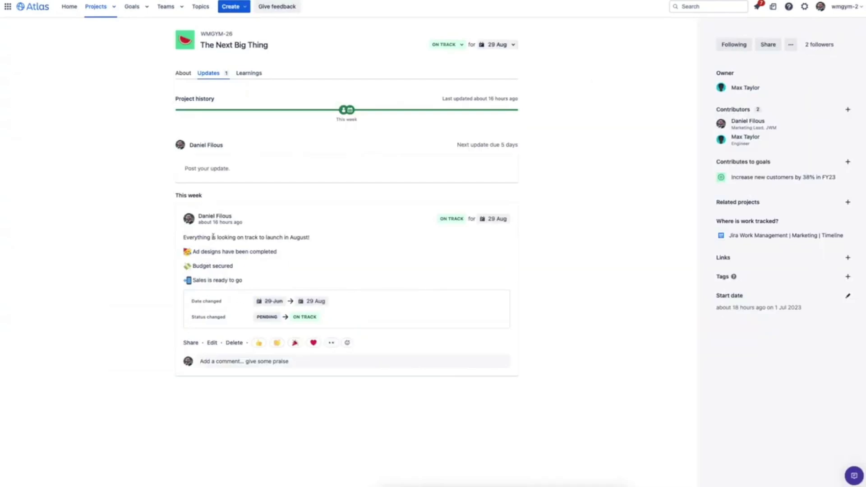
pyautogui.moveTo(339, 113)
pyautogui.click(446, 44)
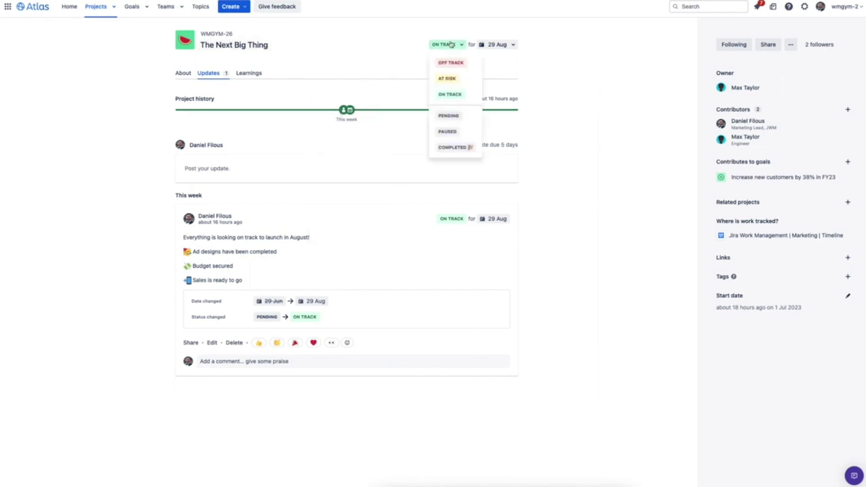
pyautogui.click(605, 135)
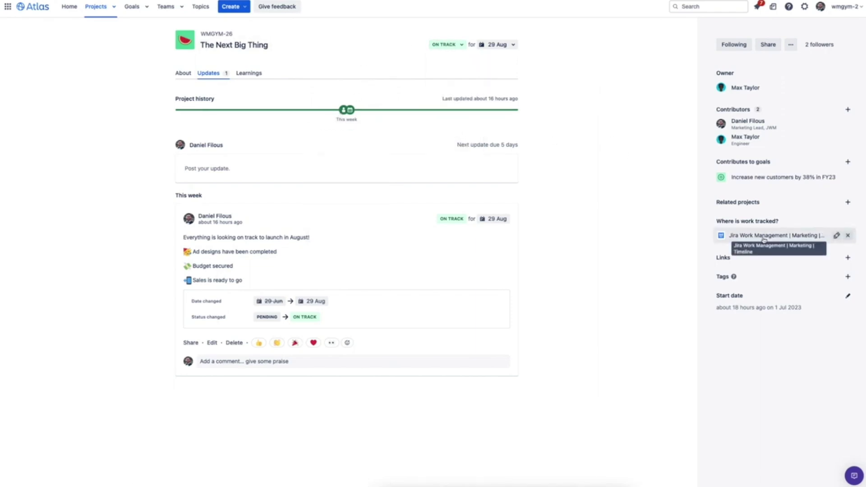